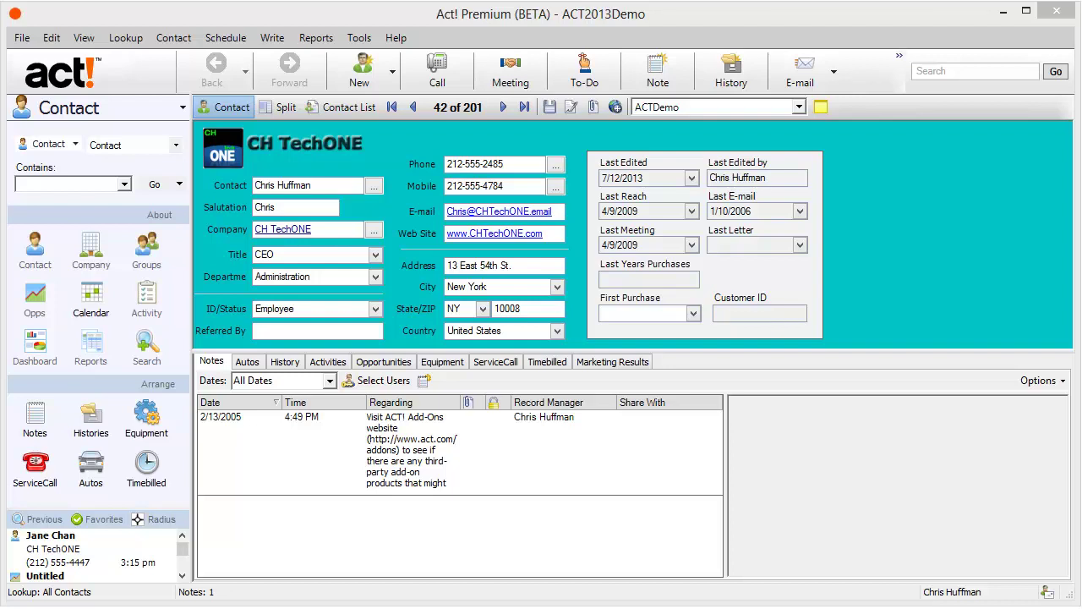
Open the Dodge Challenger record from the contact's Autos list and display it in the Perfect Autos layout.
{"action": "left_click", "coordinate": [247, 362]}
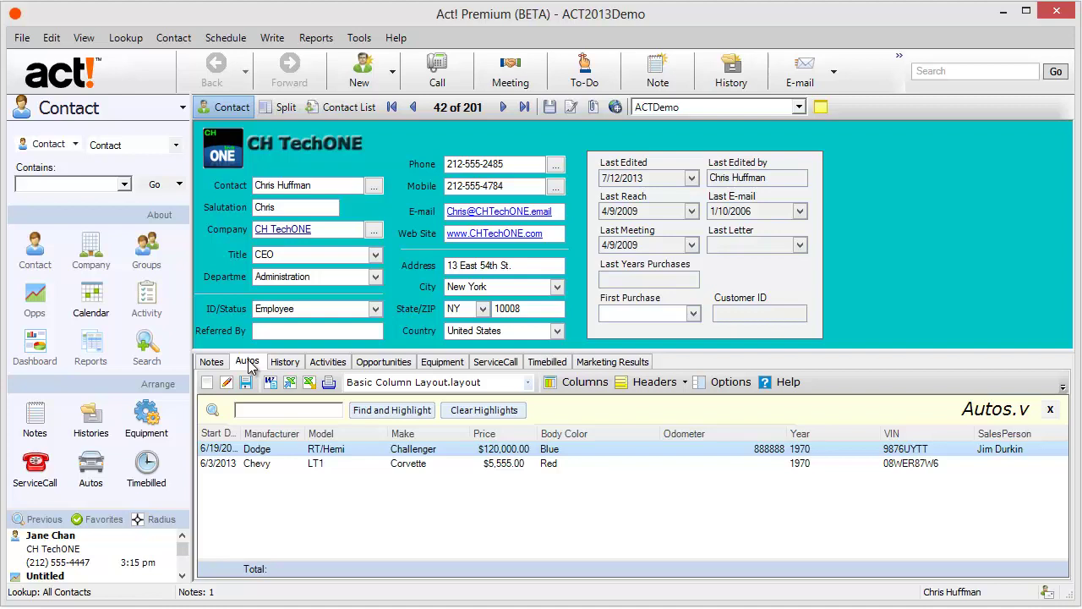
{"action": "left_click", "coordinate": [362, 449]}
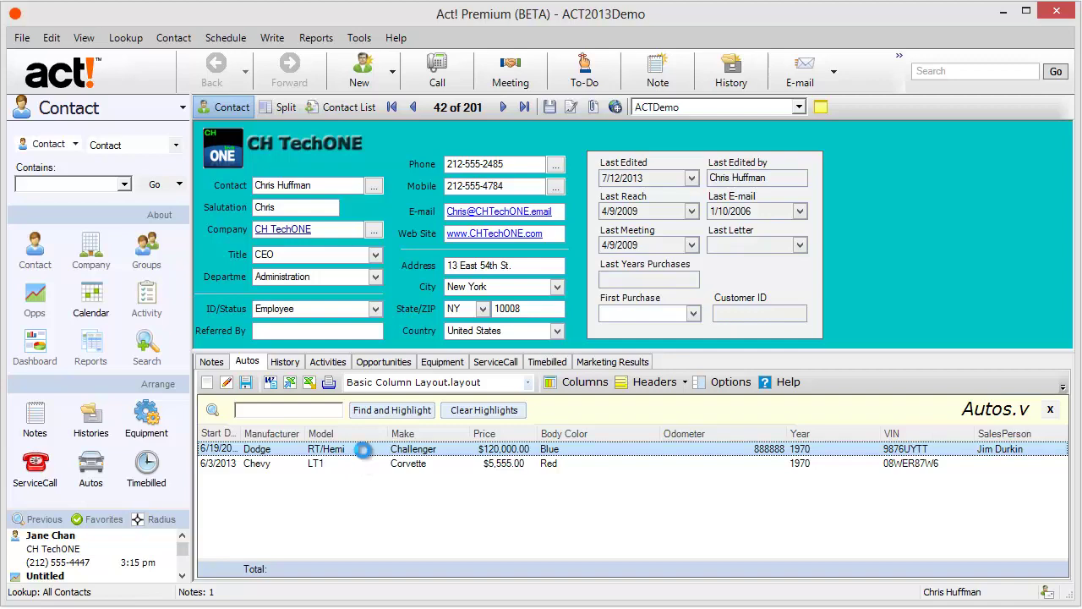
{"action": "double_click", "coordinate": [362, 450]}
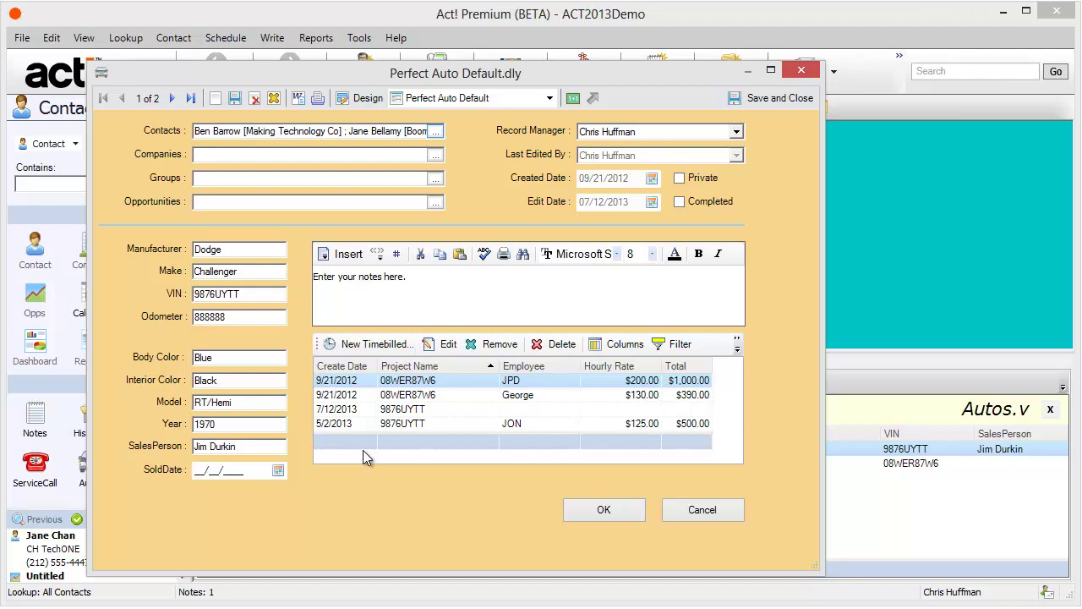
{"action": "left_click", "coordinate": [548, 99]}
{"action": "left_click", "coordinate": [478, 135]}
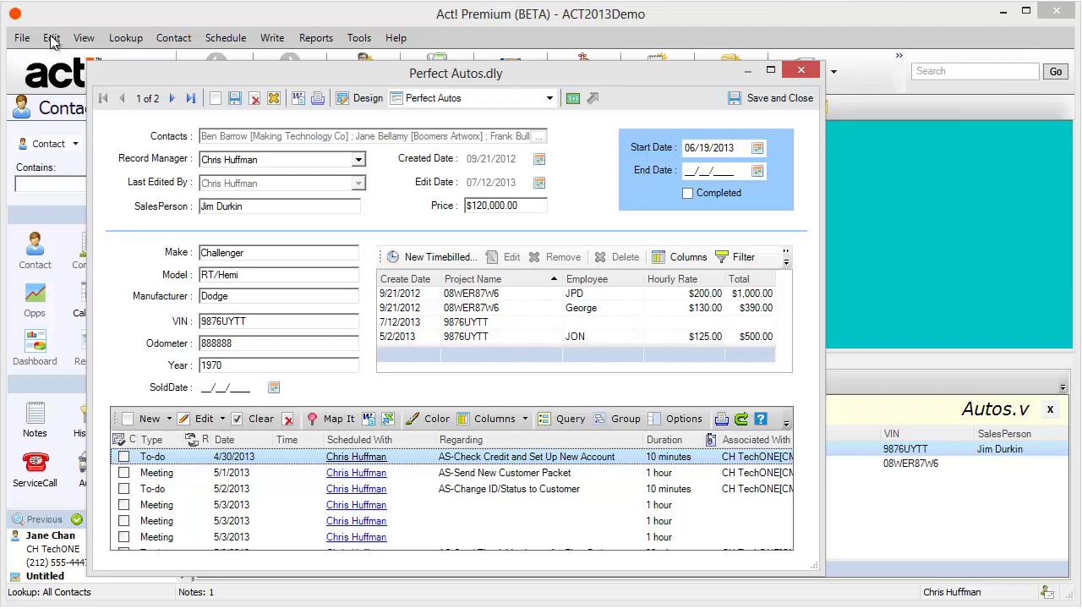
{"action": "left_click", "coordinate": [256, 251]}
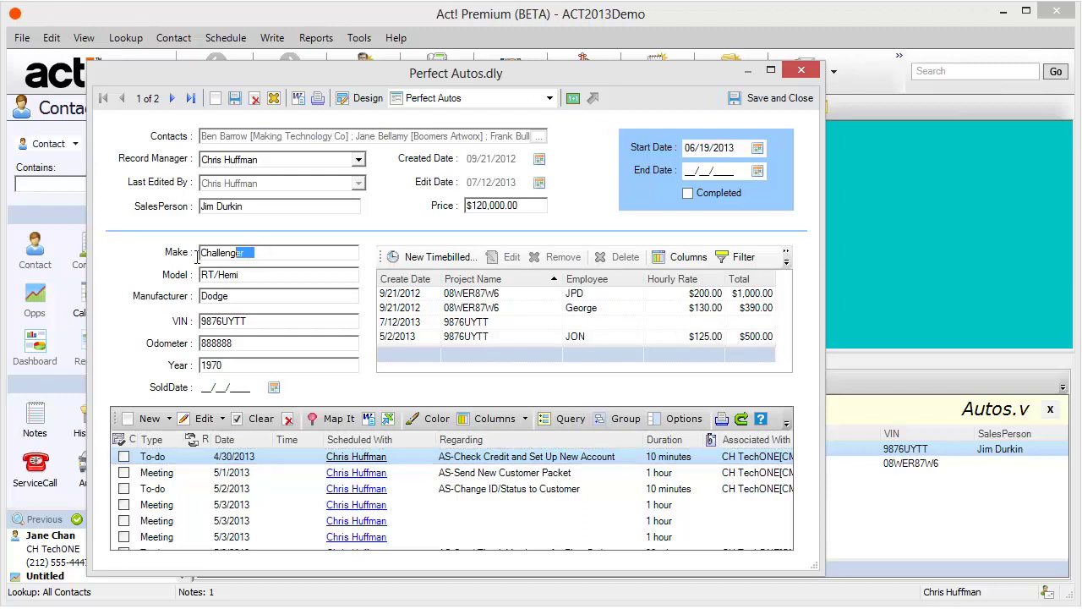
{"action": "left_click", "coordinate": [233, 296]}
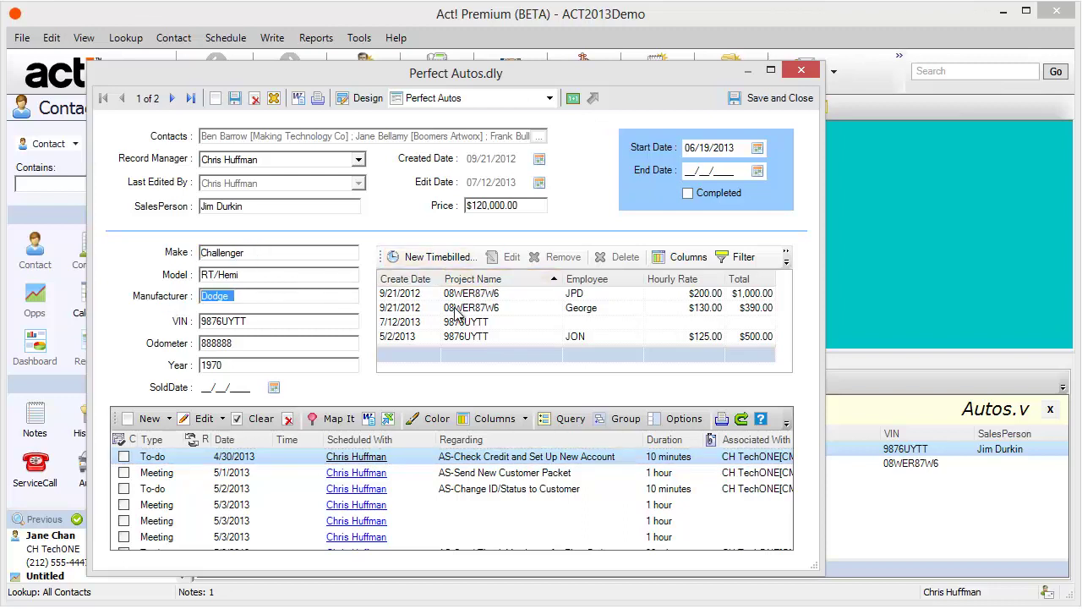
Open the first timebilled entry of the Challenger record and switch its form to the TIMEBILLED layout.
{"action": "double_click", "coordinate": [500, 297]}
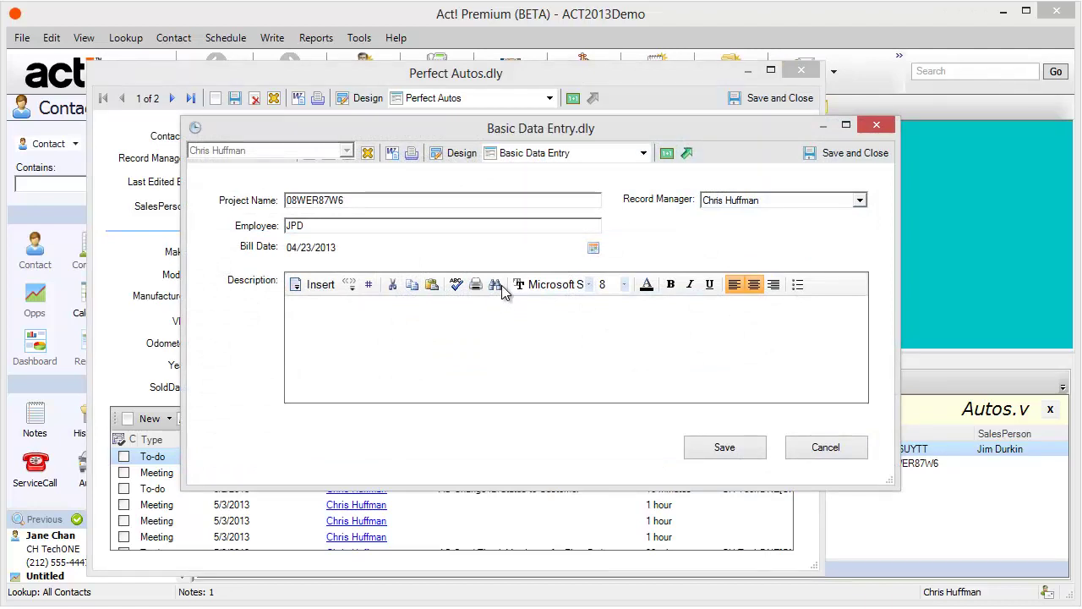
{"action": "left_click", "coordinate": [644, 153]}
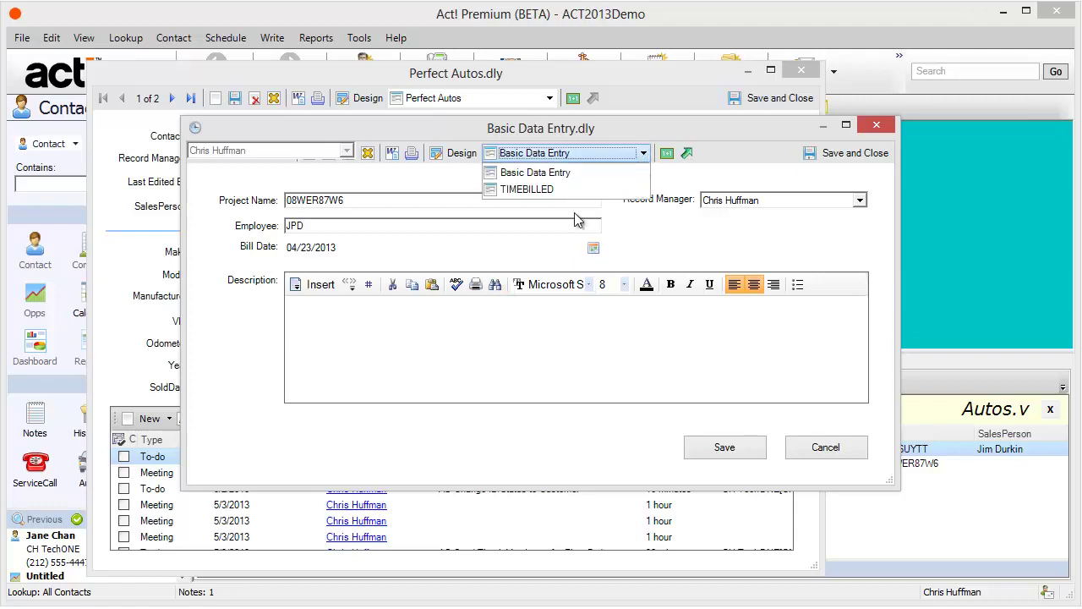
{"action": "left_click", "coordinate": [549, 191]}
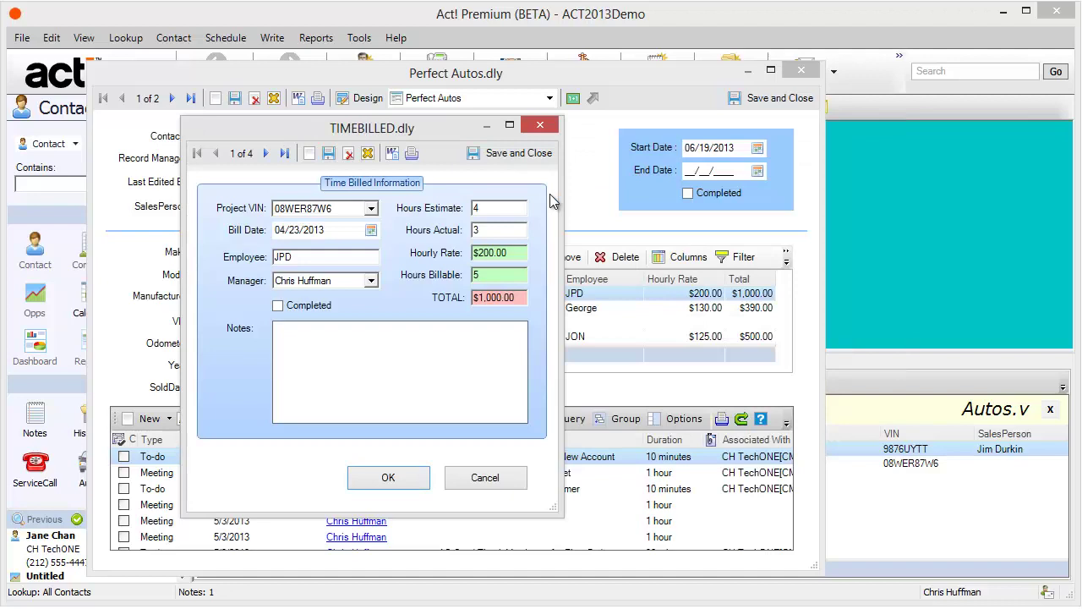
Set the timebilled entry's Hours Billable to 3 and save the entry.
{"action": "left_click", "coordinate": [493, 272]}
{"action": "double_click", "coordinate": [494, 272]}
{"action": "type", "text": "3"}
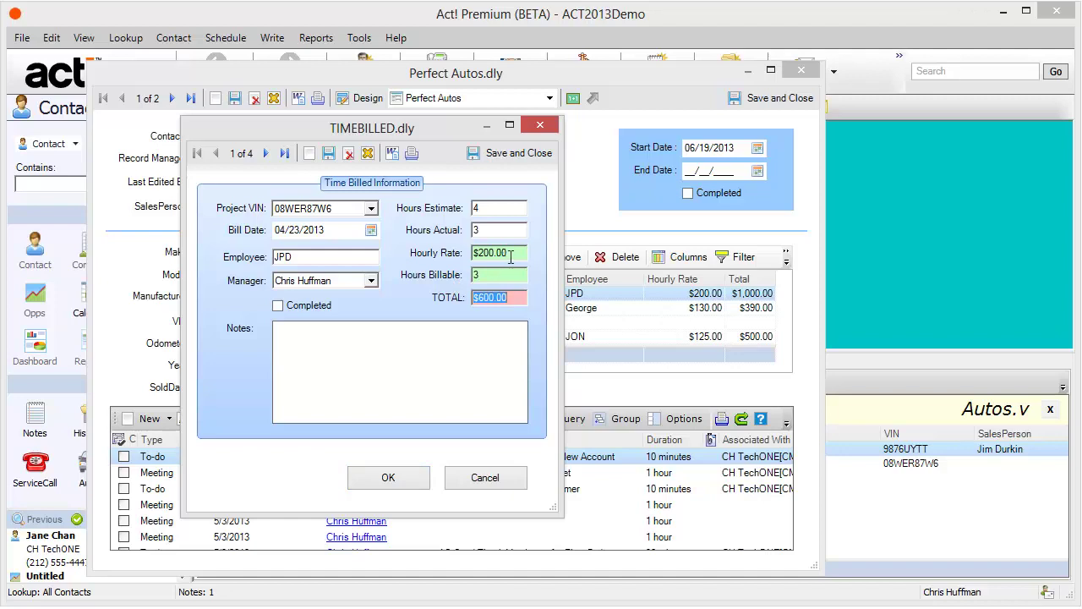
{"action": "left_click", "coordinate": [509, 255]}
{"action": "left_click_drag", "start_coordinate": [509, 255], "coordinate": [475, 253]}
{"action": "key", "text": "Tab"}
{"action": "left_click", "coordinate": [396, 478]}
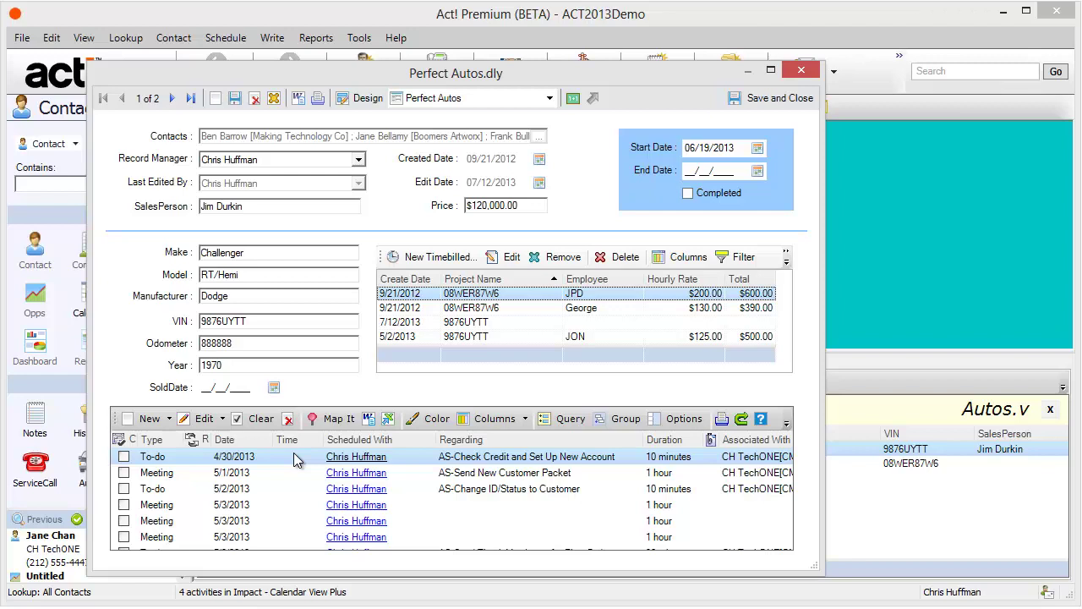
Look over the 5/1/2013 and 5/3/2013 meetings in the activity list and save and close the Challenger record.
{"action": "left_click", "coordinate": [251, 475]}
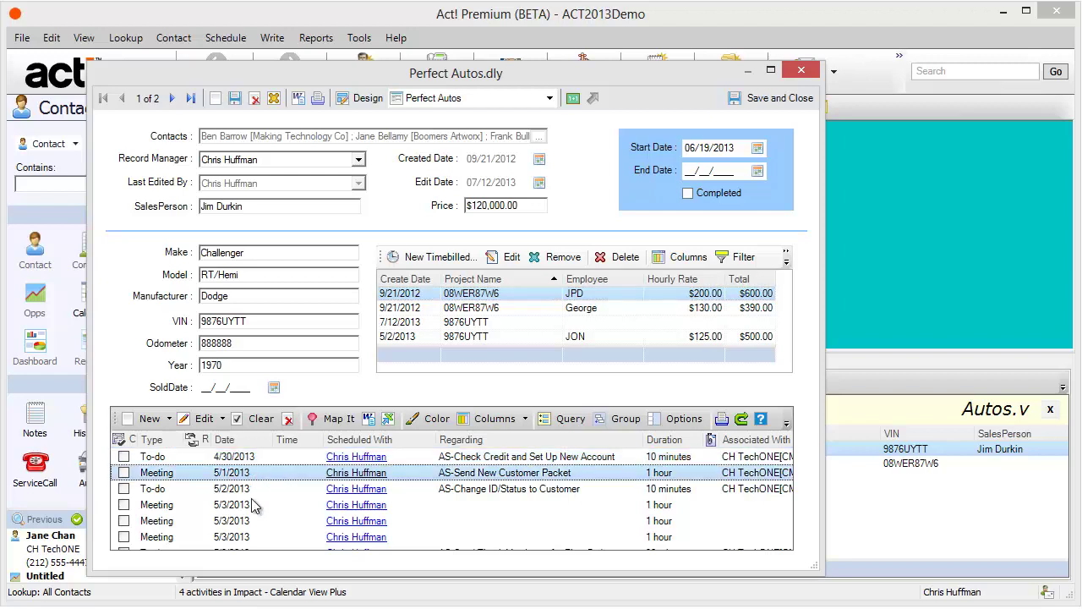
{"action": "left_click", "coordinate": [254, 506]}
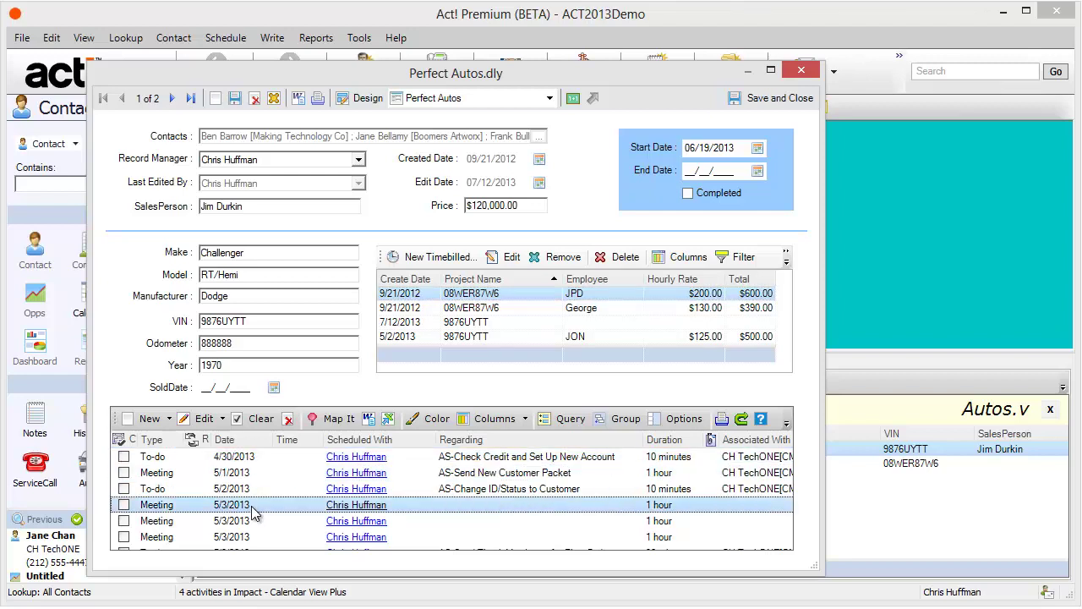
{"action": "left_click", "coordinate": [792, 98]}
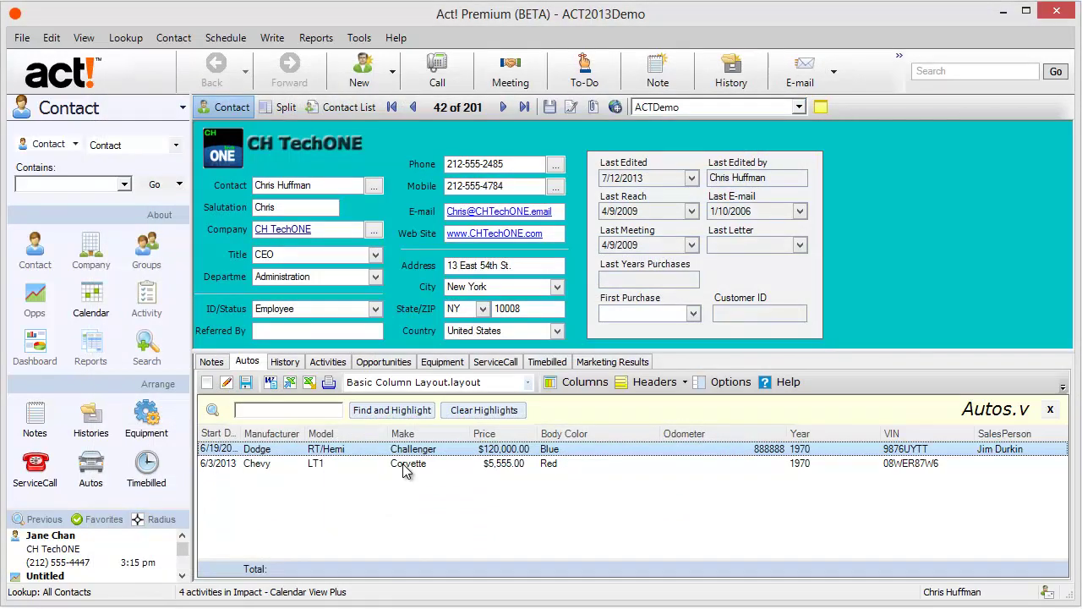
Open the Chevy Corvette record, switch it to the PerfectACT layout and open that layout for design.
{"action": "double_click", "coordinate": [404, 470]}
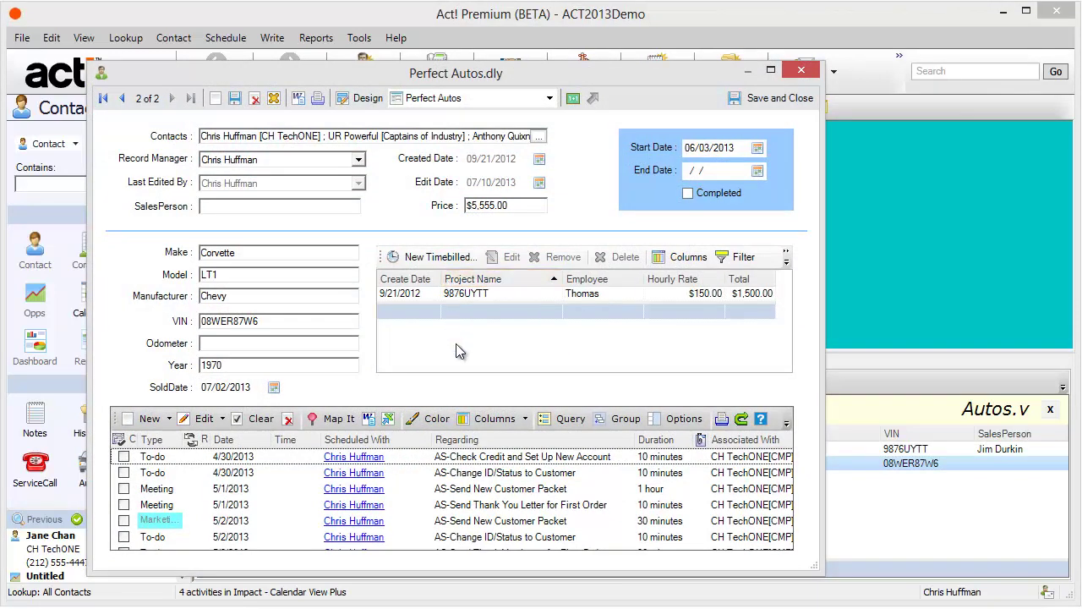
{"action": "left_click", "coordinate": [550, 100]}
{"action": "left_click", "coordinate": [488, 153]}
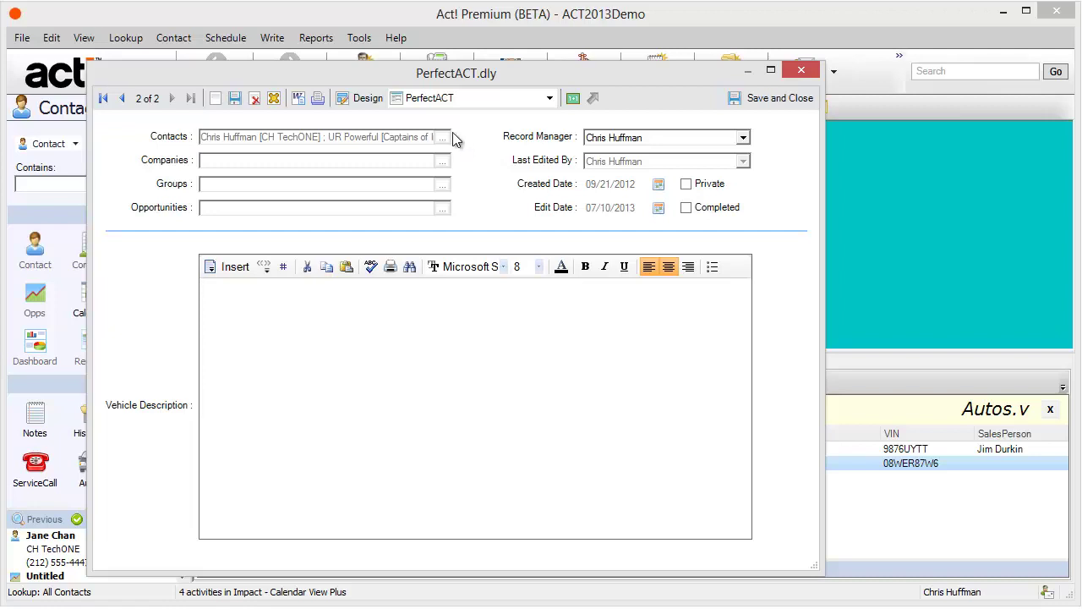
{"action": "left_click", "coordinate": [361, 100]}
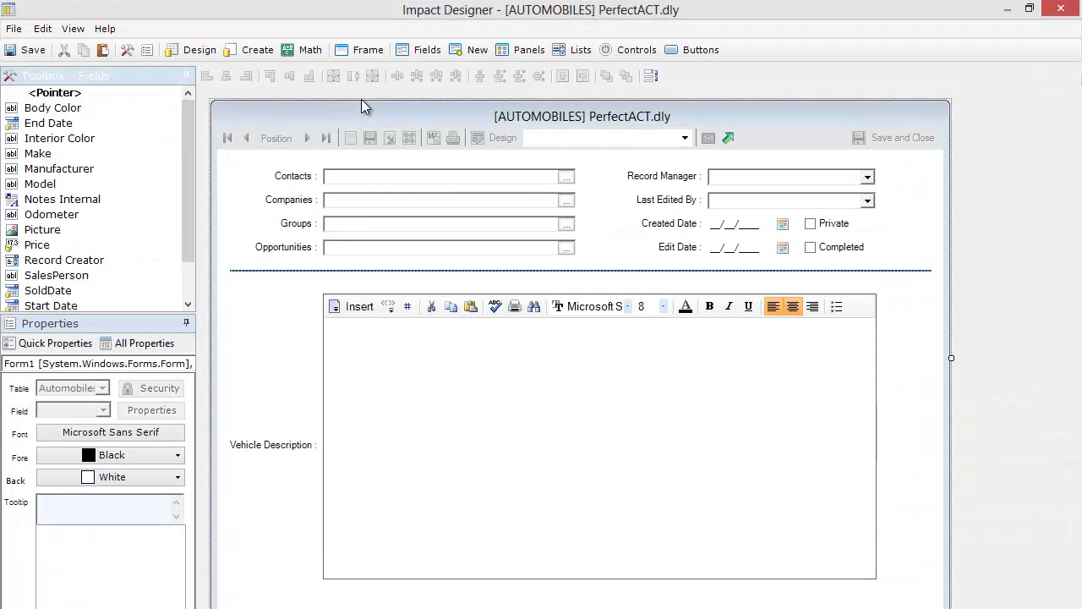
Shrink the Vehicle Description box to about half its height from above, leaving free space below the divider line.
{"action": "left_click", "coordinate": [543, 375]}
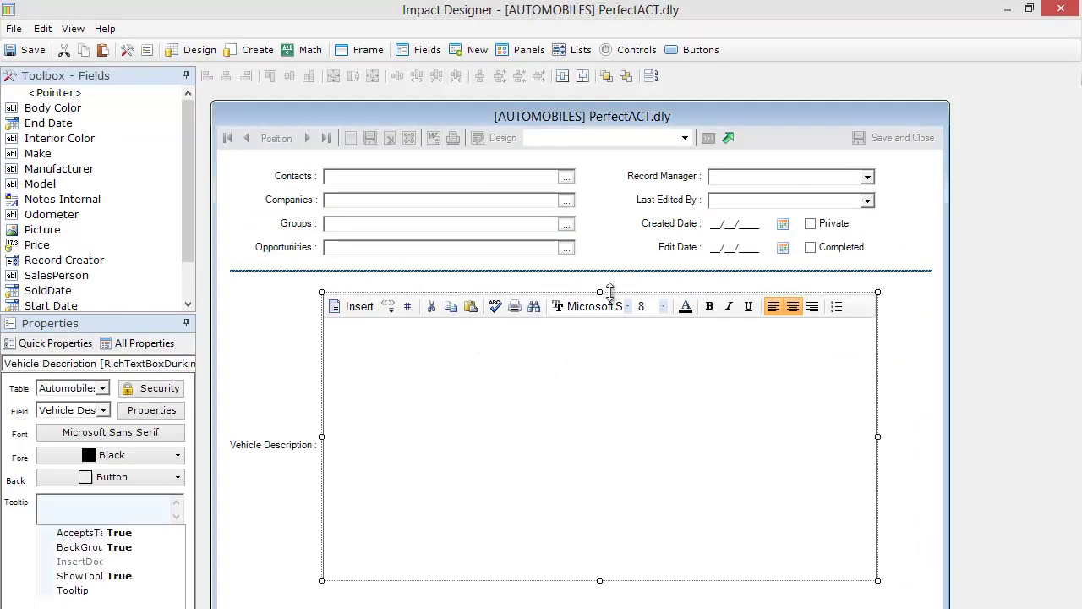
{"action": "left_click_drag", "start_coordinate": [602, 292], "coordinate": [584, 435]}
{"action": "left_click", "coordinate": [388, 379]}
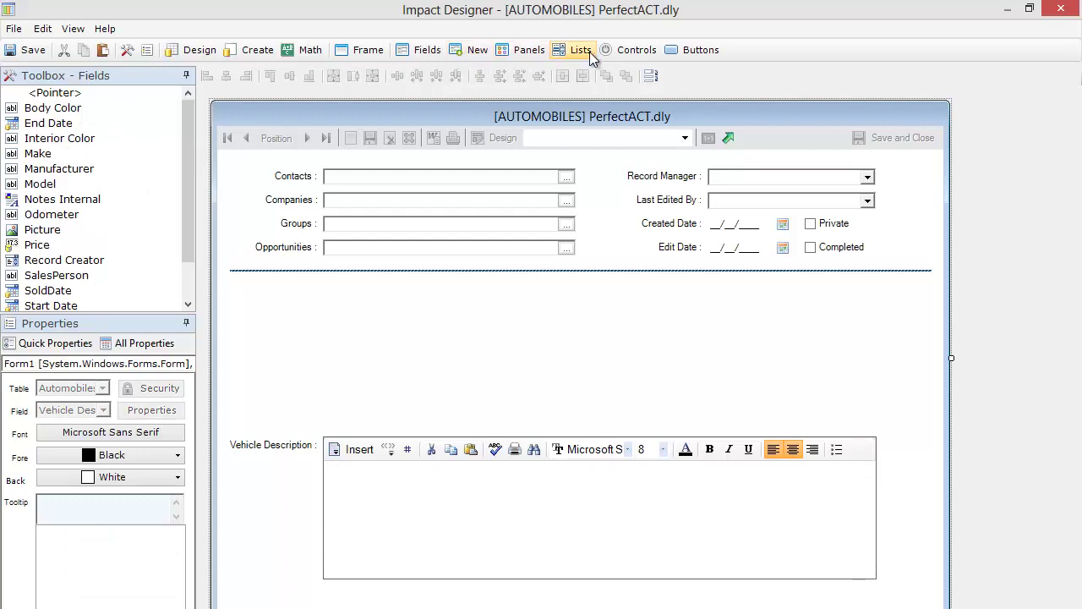
Add a pale blue panel in the free space above the right end of the Vehicle Description box, extending it downward slightly.
{"action": "left_click", "coordinate": [426, 52]}
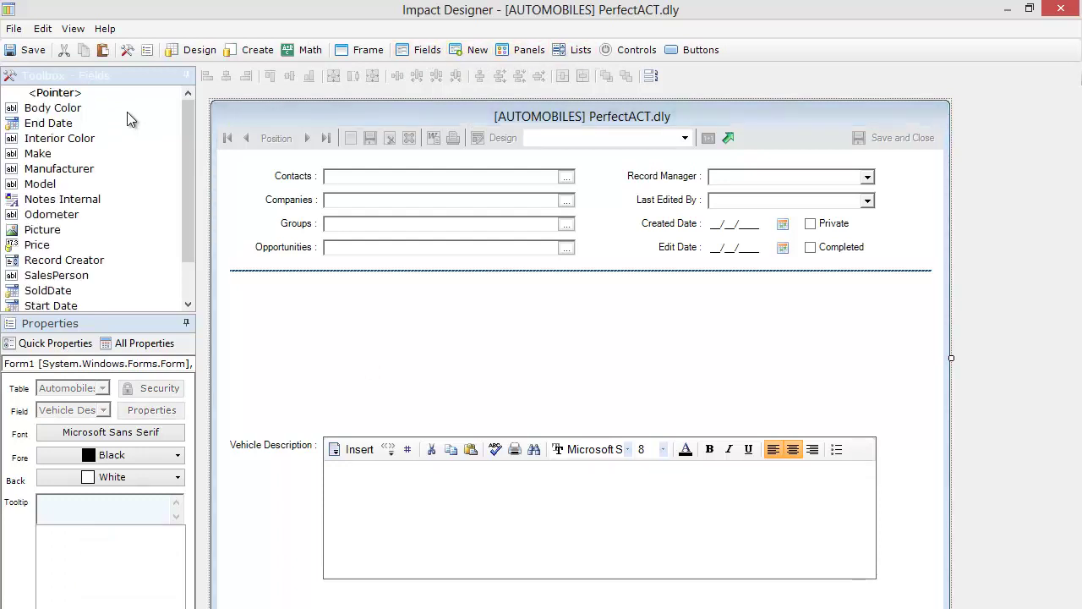
{"action": "left_click", "coordinate": [475, 50]}
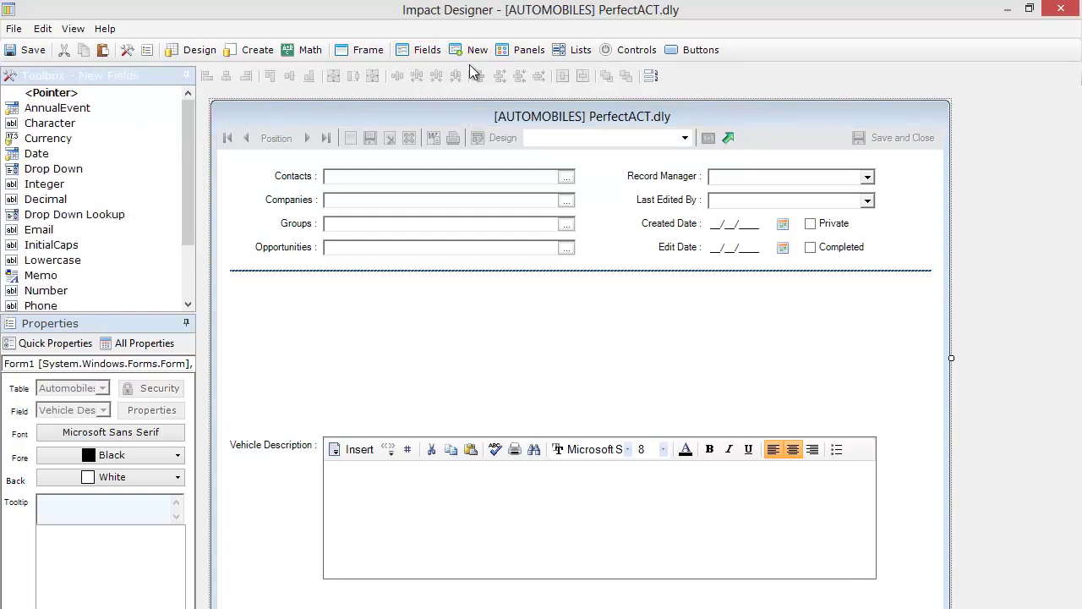
{"action": "left_click", "coordinate": [532, 51]}
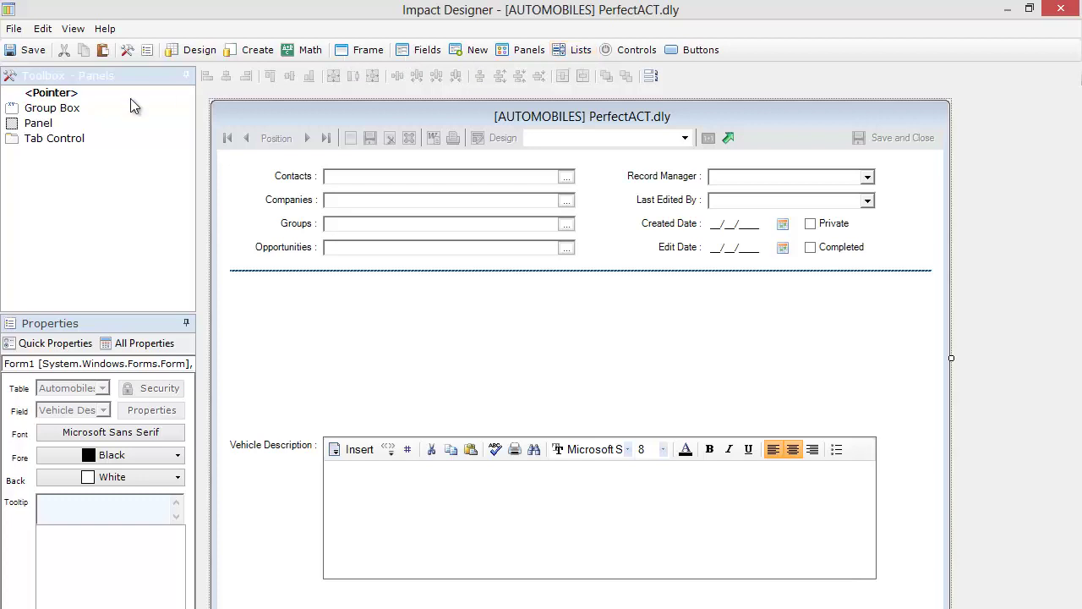
{"action": "left_click", "coordinate": [35, 124]}
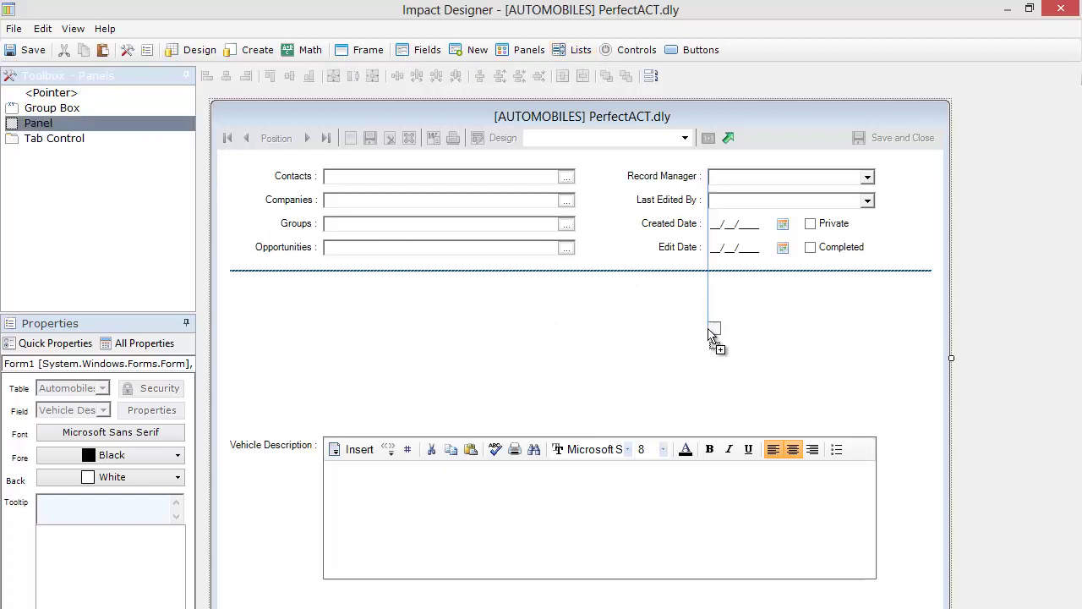
{"action": "mouse_move", "coordinate": [707, 310]}
{"action": "left_mouse_down"}
{"action": "mouse_move", "coordinate": [710, 387]}
{"action": "mouse_move", "coordinate": [878, 394]}
{"action": "left_mouse_up"}
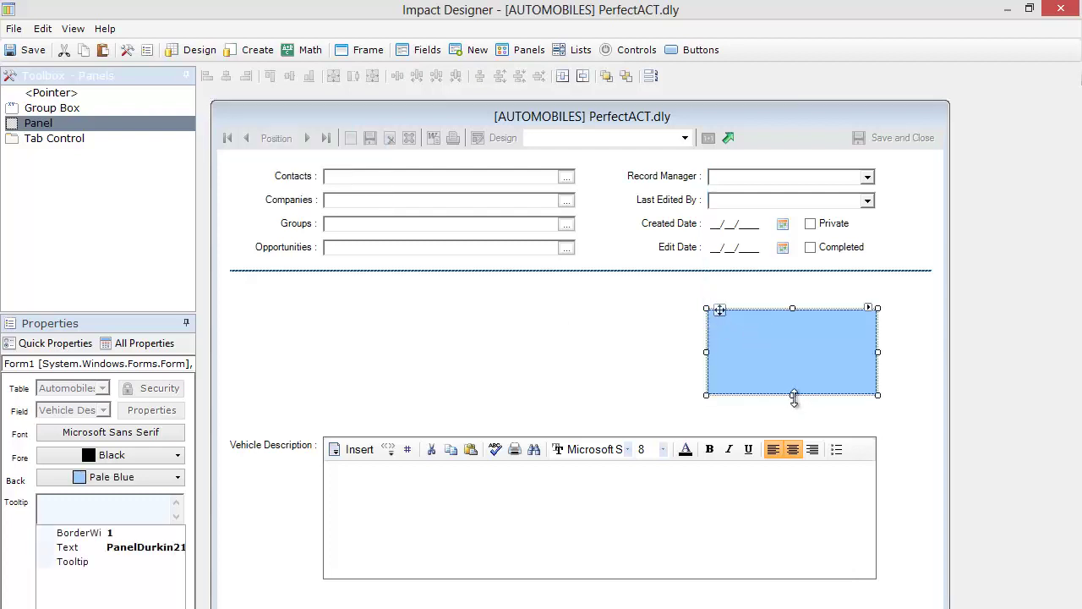
{"action": "left_click_drag", "start_coordinate": [793, 395], "coordinate": [793, 416]}
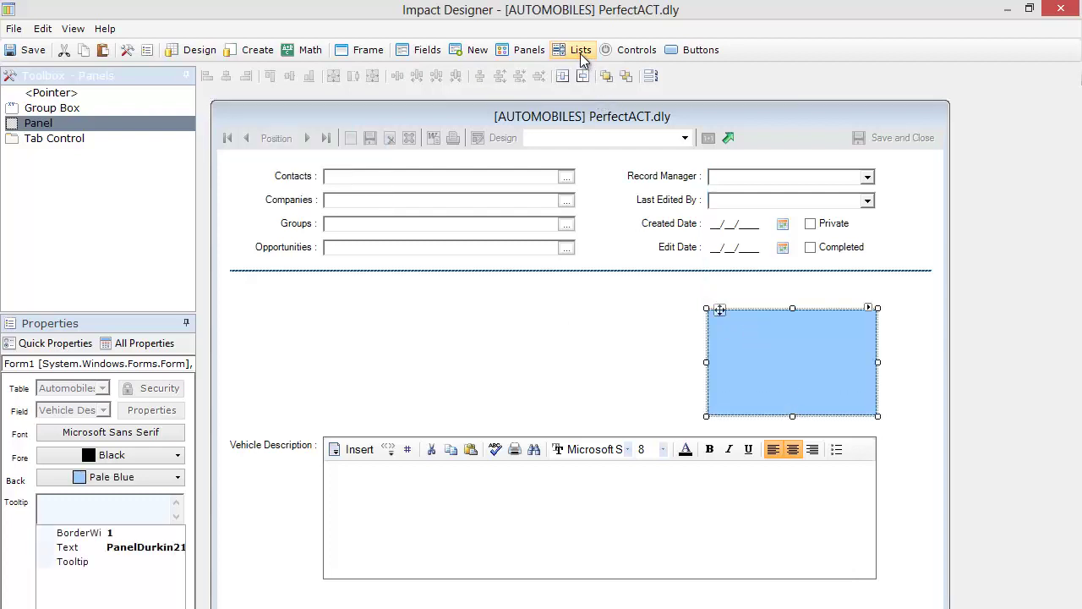
Narrow the Vehicle Description box to about half its width, freeing the area beneath the blue panel.
{"action": "left_click", "coordinate": [575, 50]}
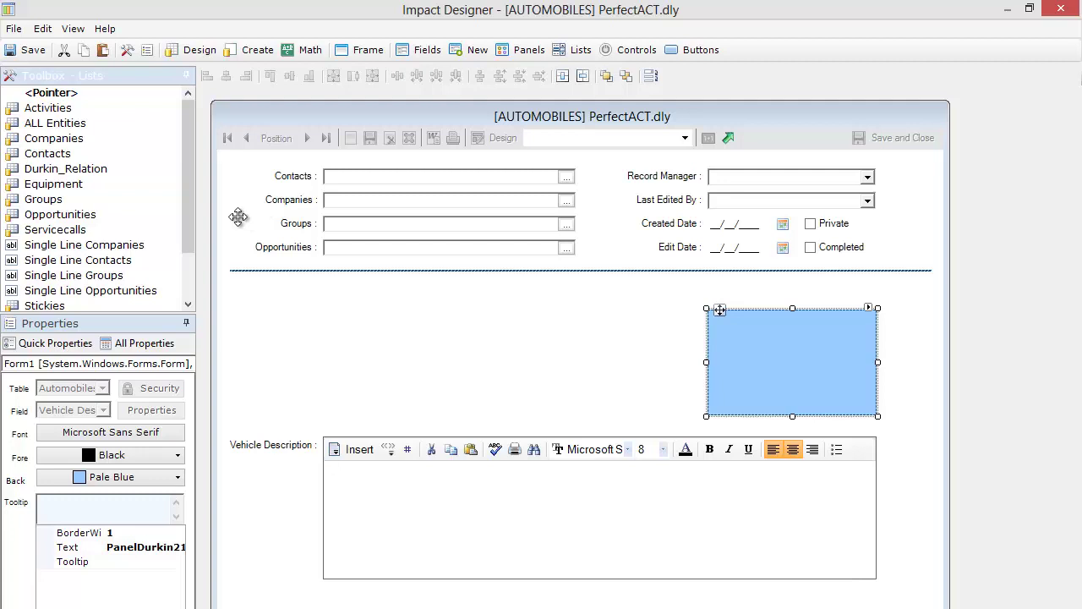
{"action": "left_click", "coordinate": [661, 486]}
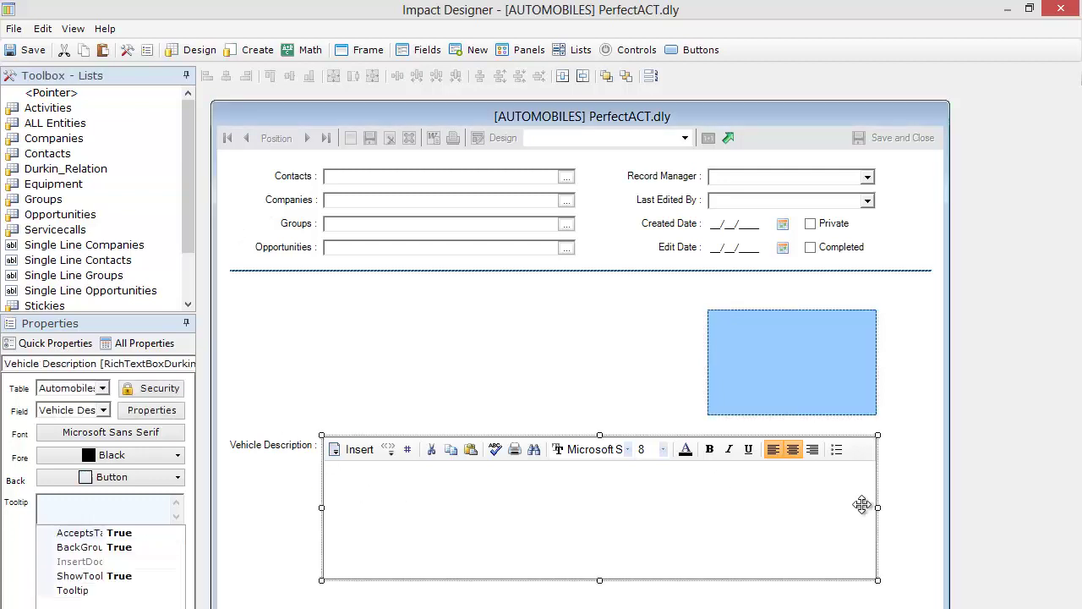
{"action": "left_click_drag", "start_coordinate": [875, 507], "coordinate": [604, 526]}
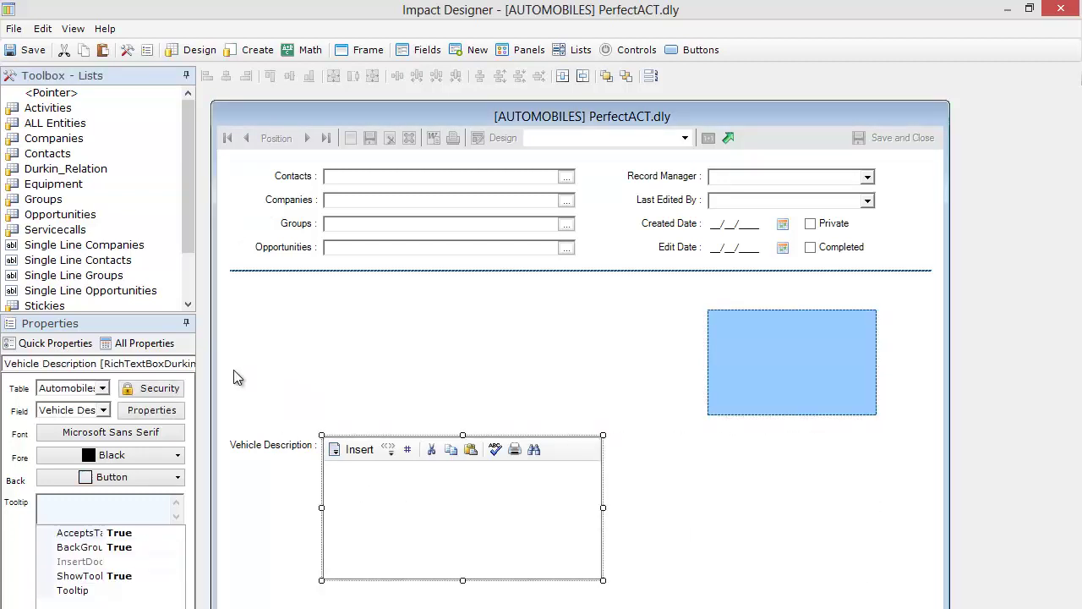
Add a Timebilled list to the form, narrow it and place it beside the Vehicle Description box below the blue panel.
{"action": "left_click", "coordinate": [86, 234]}
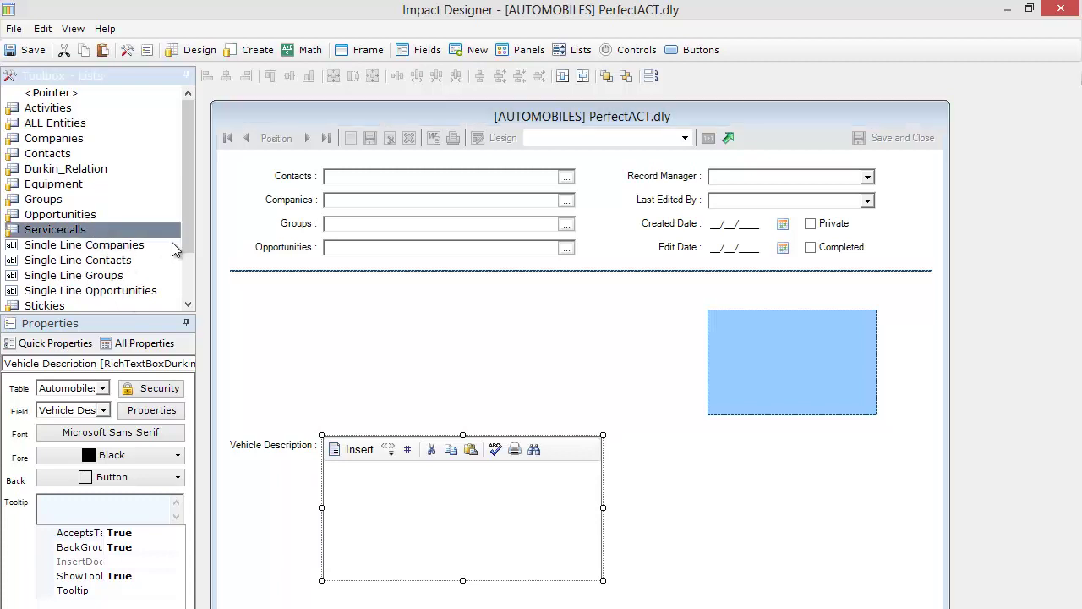
{"action": "left_click", "coordinate": [190, 290]}
{"action": "left_click_drag", "start_coordinate": [69, 257], "coordinate": [333, 305]}
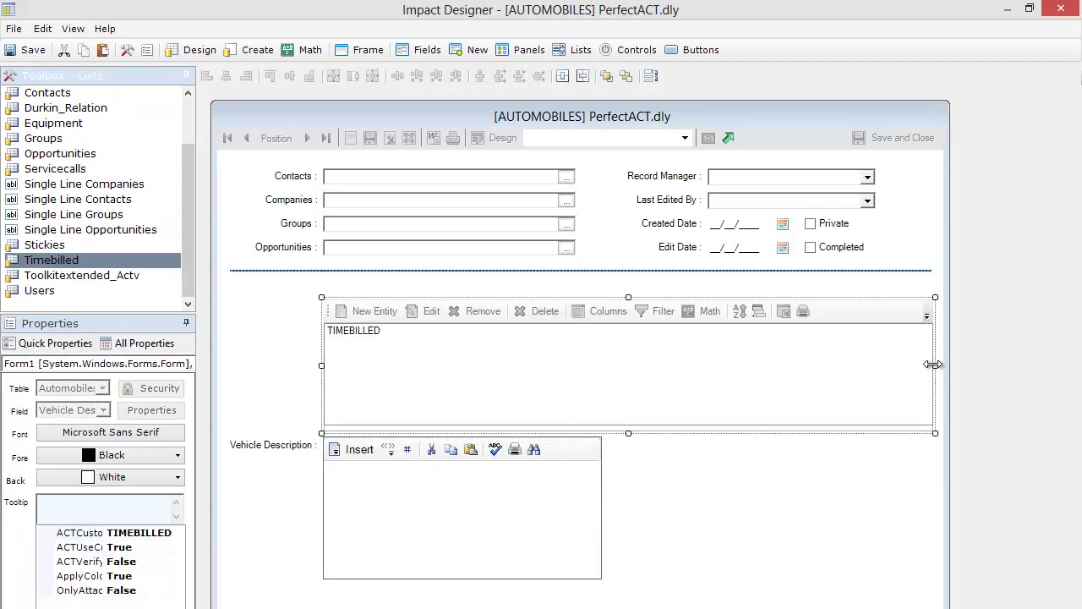
{"action": "left_click_drag", "start_coordinate": [935, 365], "coordinate": [849, 495]}
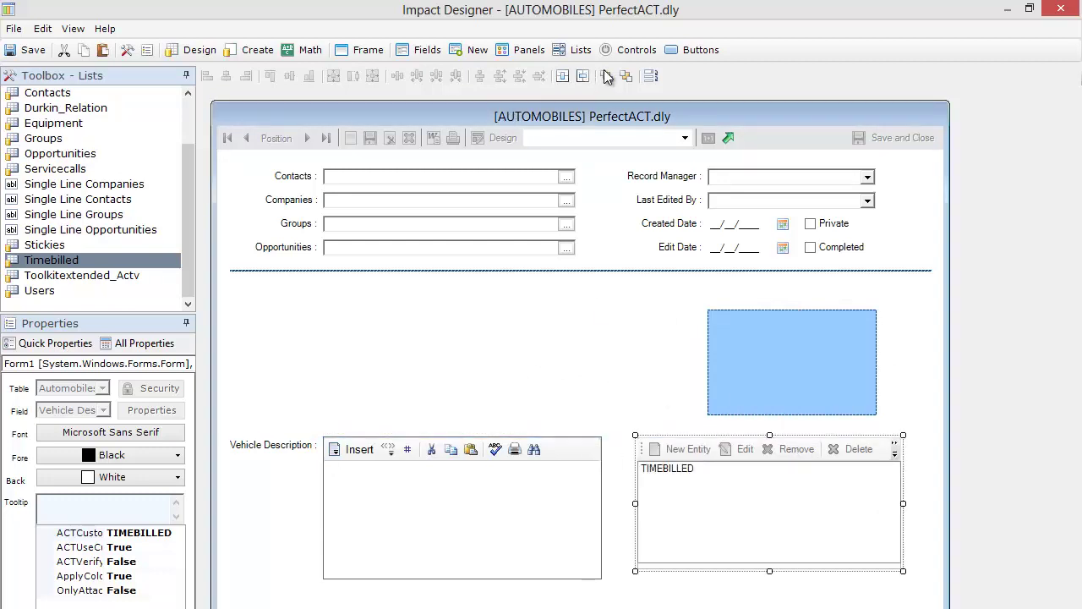
Place the Make, Model and Manufacturer fields one below the other inside the blue panel.
{"action": "left_click", "coordinate": [426, 52]}
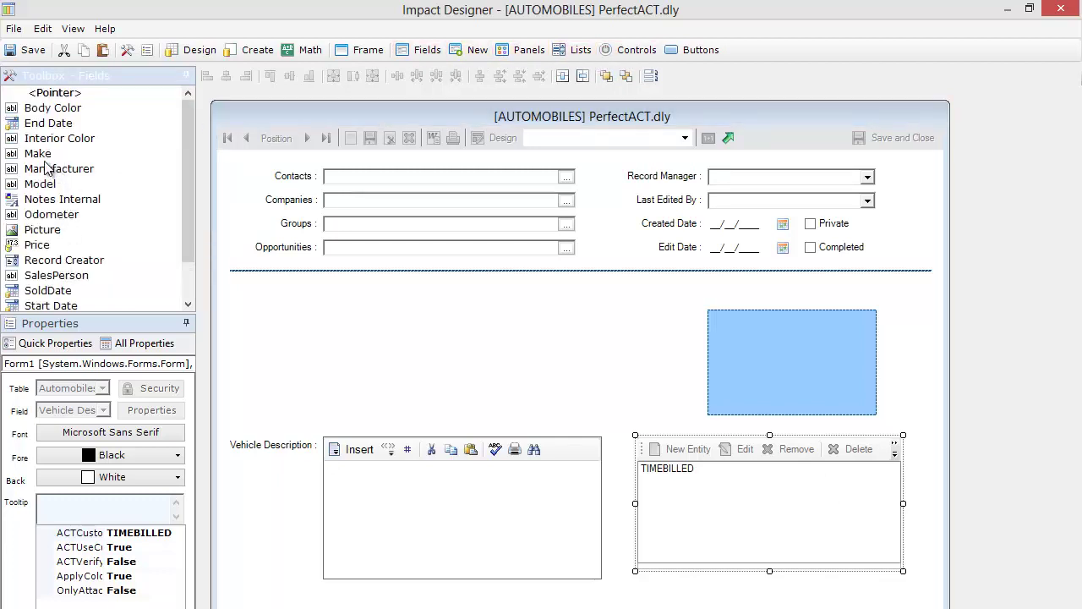
{"action": "left_click_drag", "start_coordinate": [40, 161], "coordinate": [747, 331]}
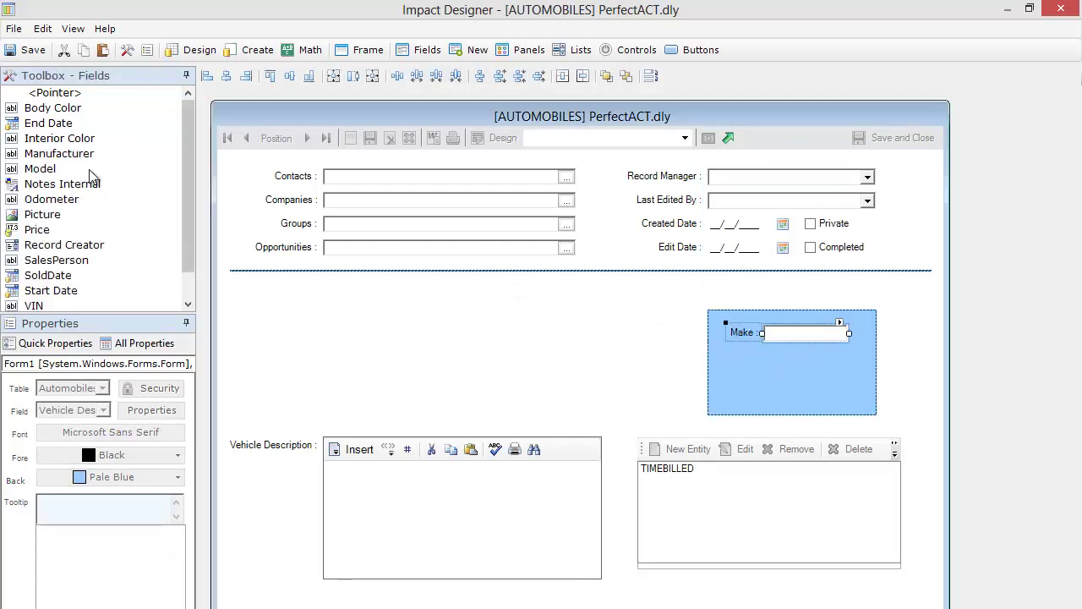
{"action": "mouse_move", "coordinate": [40, 169]}
{"action": "left_mouse_down"}
{"action": "mouse_move", "coordinate": [538, 331]}
{"action": "mouse_move", "coordinate": [759, 370]}
{"action": "mouse_move", "coordinate": [766, 358]}
{"action": "left_mouse_up"}
{"action": "left_click_drag", "start_coordinate": [61, 154], "coordinate": [755, 381]}
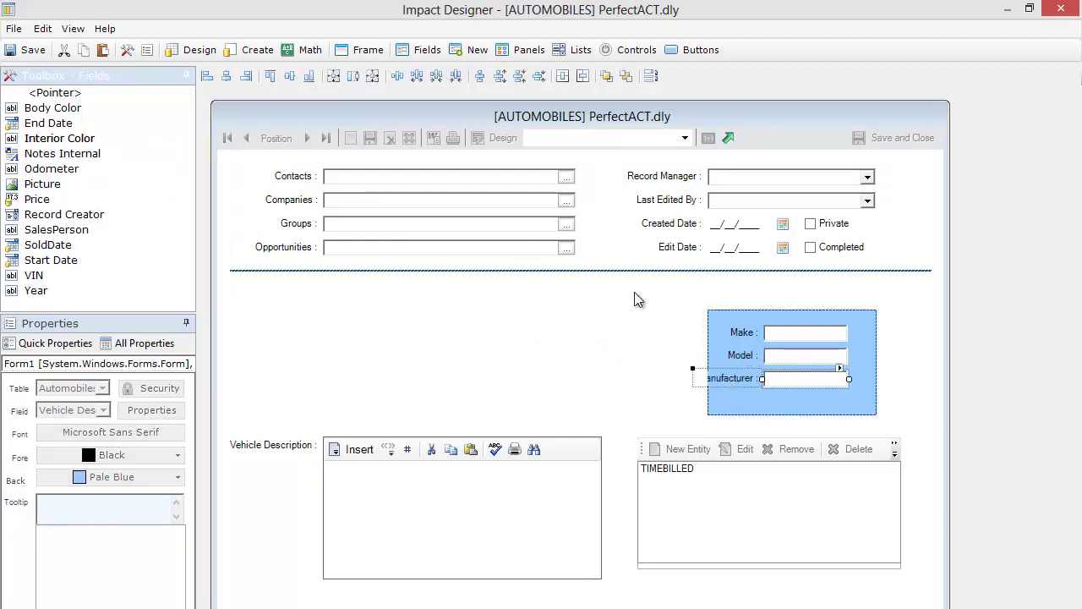
{"action": "double_click", "coordinate": [71, 228]}
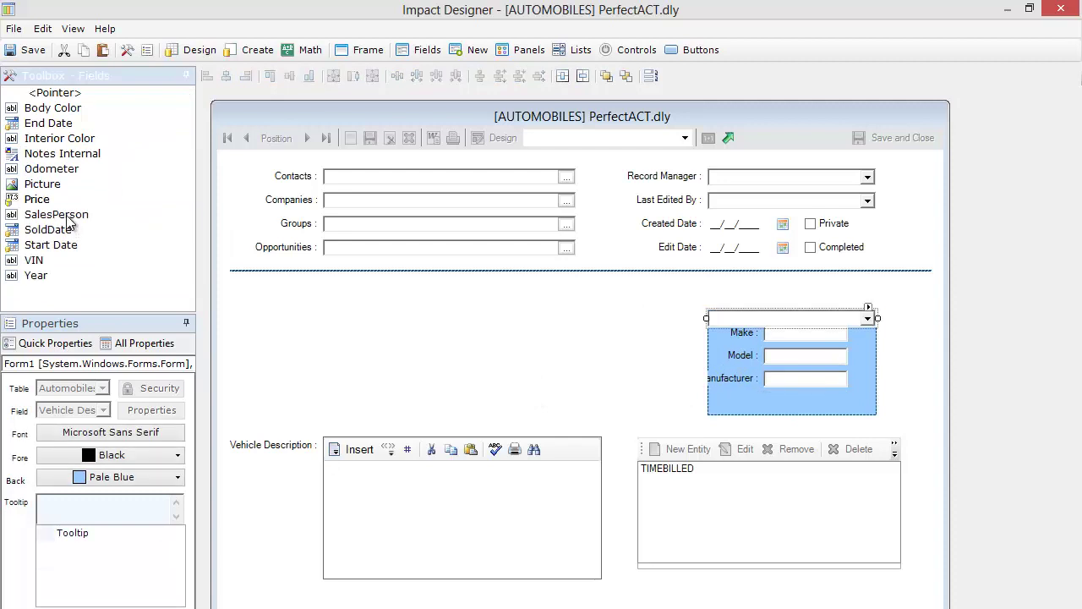
{"action": "left_click", "coordinate": [816, 316]}
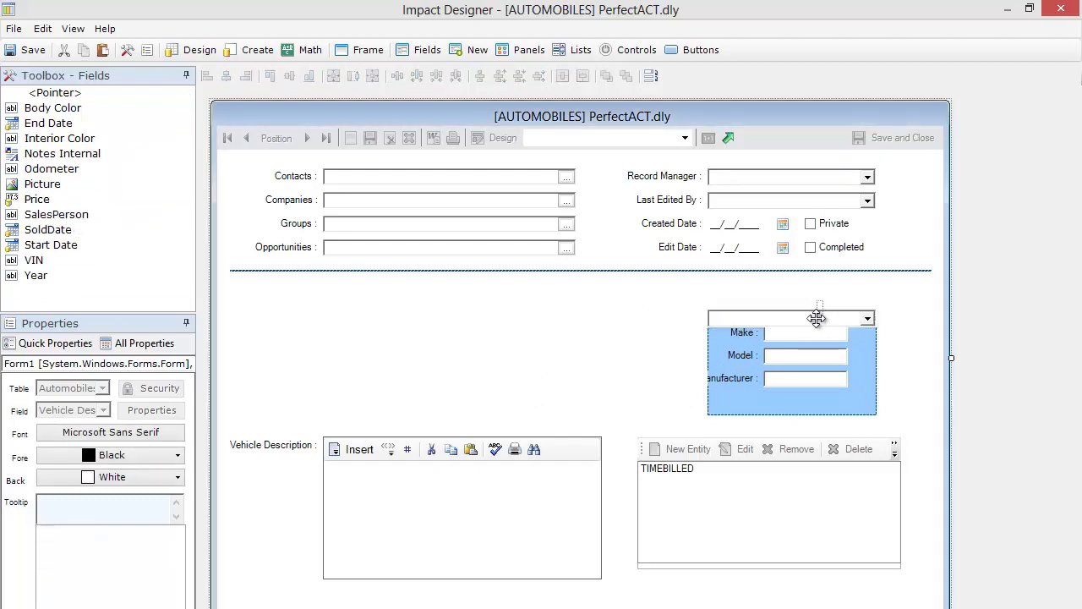
{"action": "left_click_drag", "start_coordinate": [817, 316], "coordinate": [353, 307]}
{"action": "left_click", "coordinate": [756, 316]}
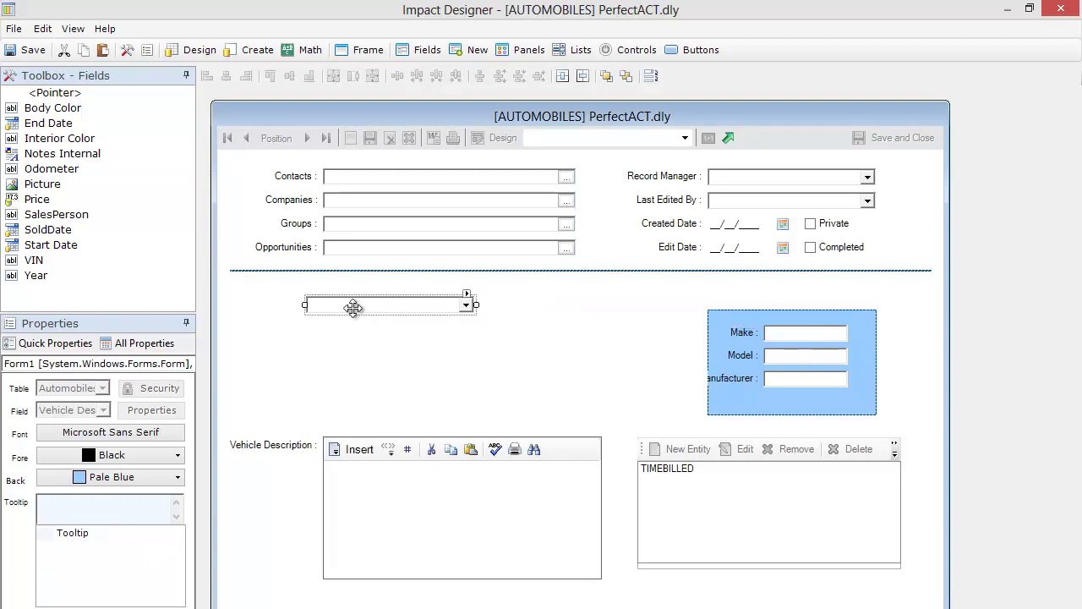
{"action": "key", "text": "Delete"}
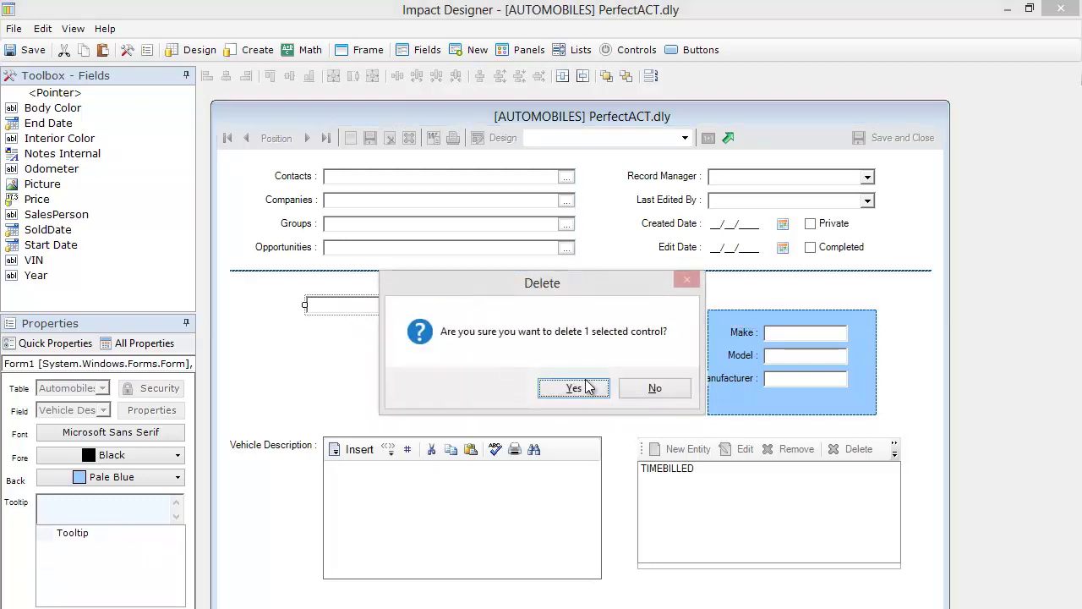
{"action": "left_click", "coordinate": [574, 387]}
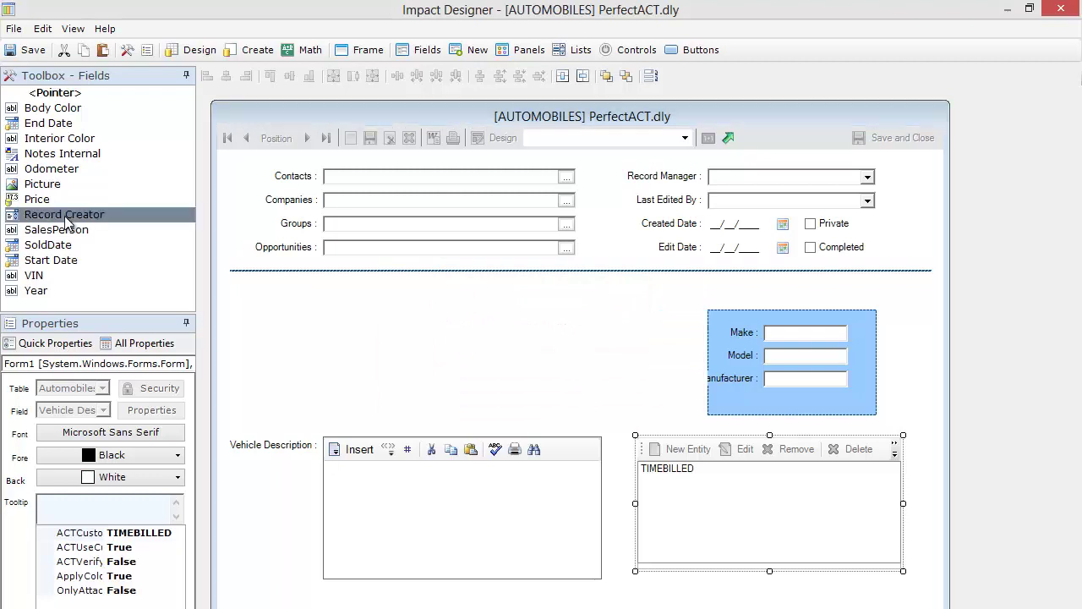
Place the Record Creator field below the divider, aligned with the Opportunities field, and select its label.
{"action": "left_click_drag", "start_coordinate": [67, 220], "coordinate": [334, 301]}
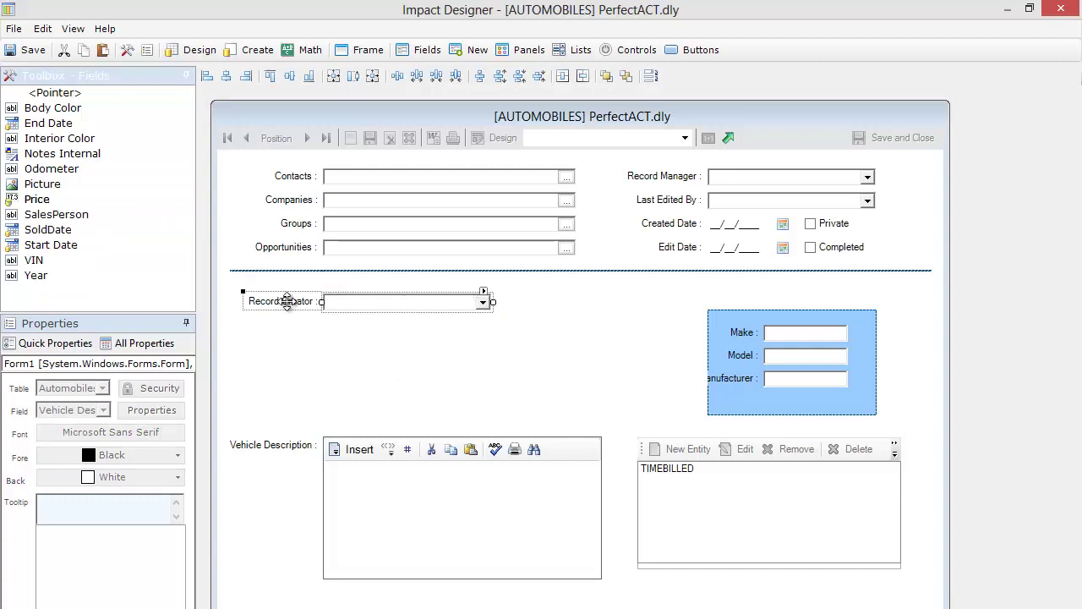
{"action": "left_click", "coordinate": [350, 377]}
{"action": "left_click", "coordinate": [296, 303]}
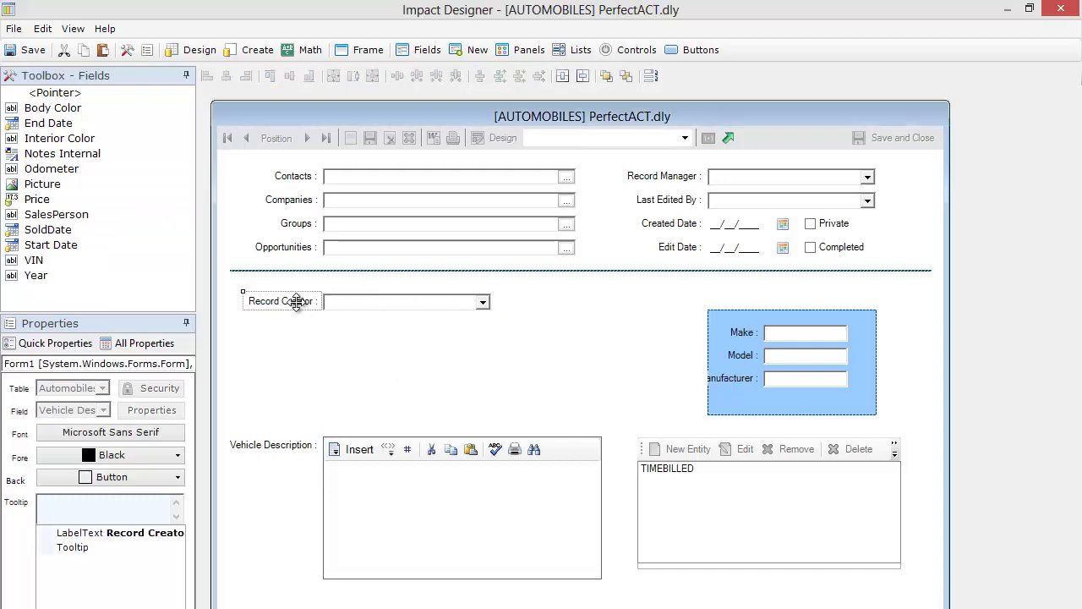
Set the Record Creator field's label text to Owner.
{"action": "left_click", "coordinate": [137, 531]}
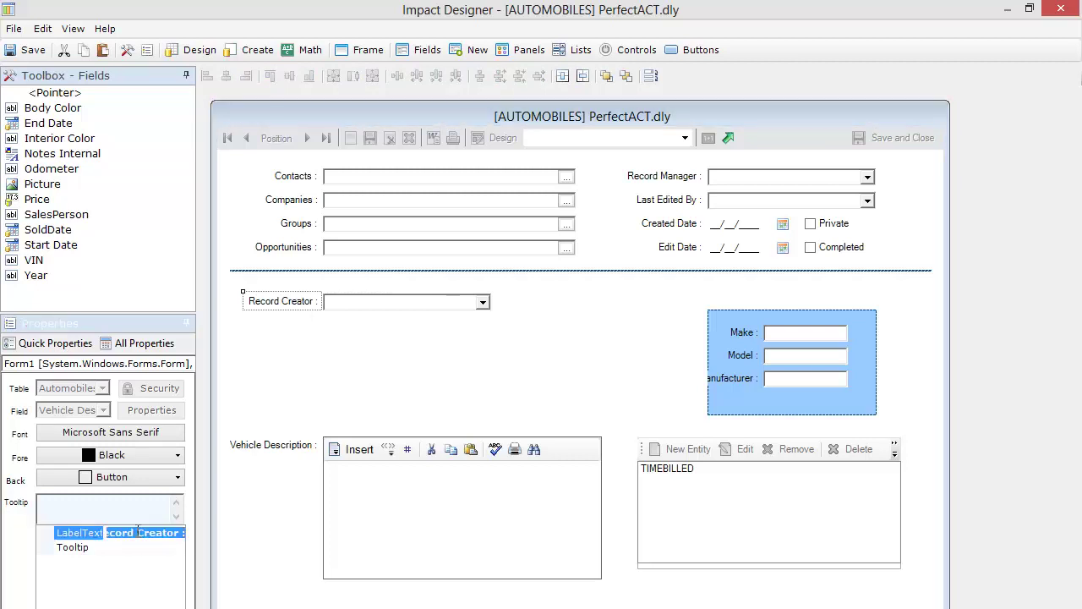
{"action": "type", "text": "Owner"}
{"action": "key", "text": "Return"}
Set the label text of the newly placed Record Creator field to Record Manager.
{"action": "left_click", "coordinate": [140, 531]}
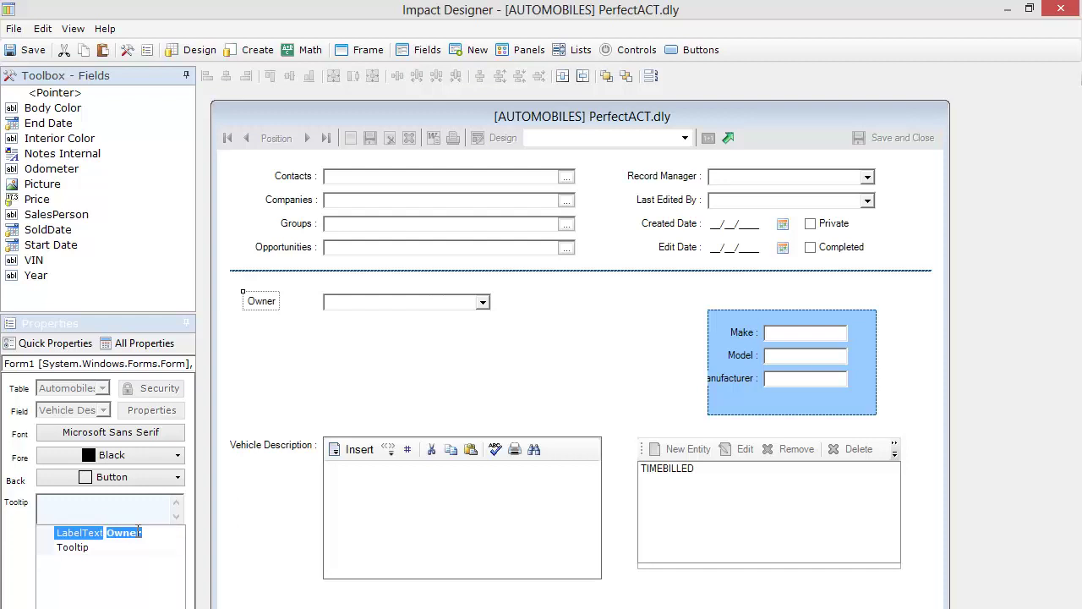
{"action": "type", "text": "Rec"}
{"action": "type", "text": "ord Manager"}
{"action": "left_click", "coordinate": [331, 402]}
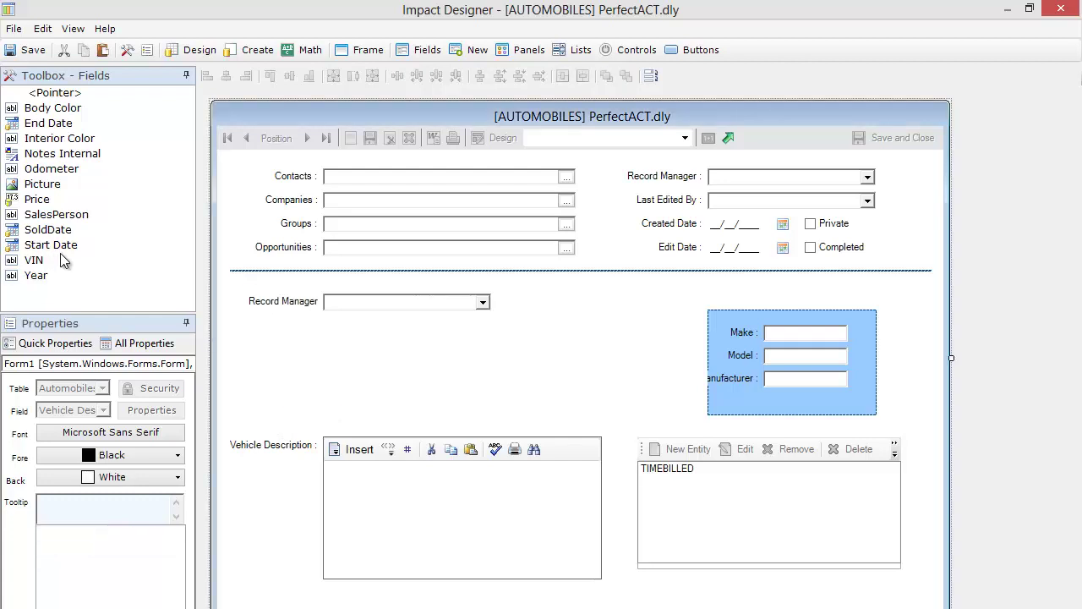
Place the SoldDate and Start Date fields one below the other beneath the lower Record Manager field.
{"action": "left_click_drag", "start_coordinate": [53, 234], "coordinate": [334, 337]}
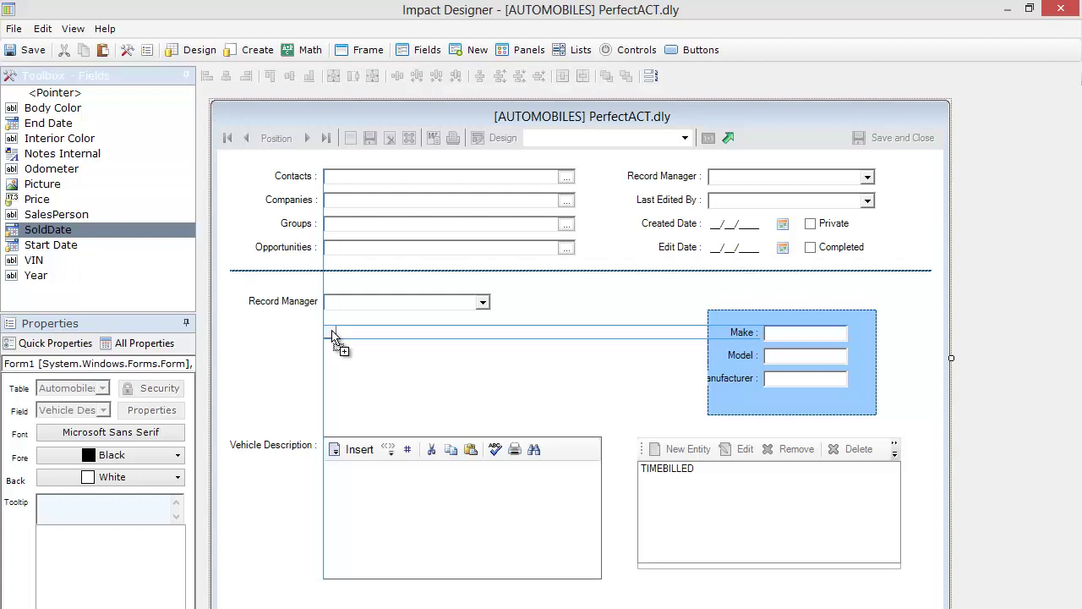
{"action": "left_click_drag", "start_coordinate": [332, 337], "coordinate": [328, 329]}
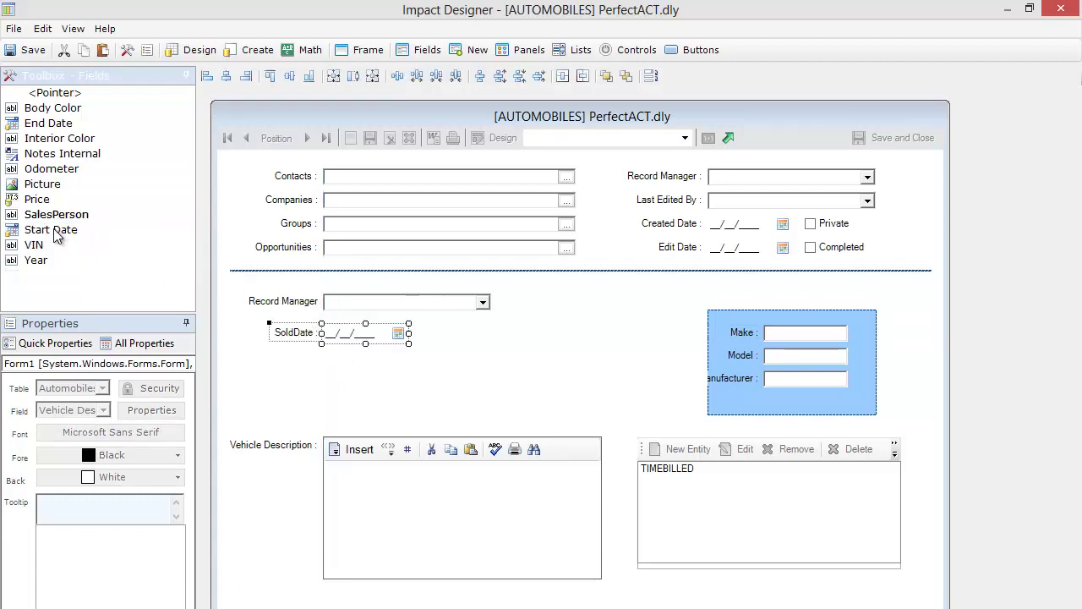
{"action": "left_click_drag", "start_coordinate": [56, 237], "coordinate": [329, 353]}
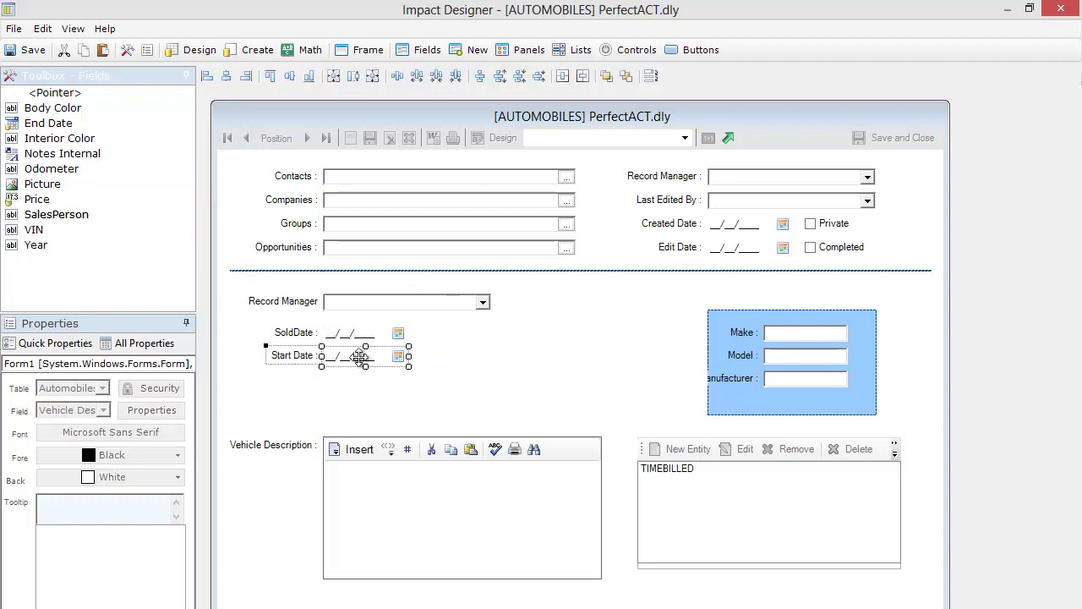
Widen the blue panel leftward by about half its width and shift its Make, Model and Manufacturer fields right until the Manufacturer label fits.
{"action": "left_click", "coordinate": [711, 355]}
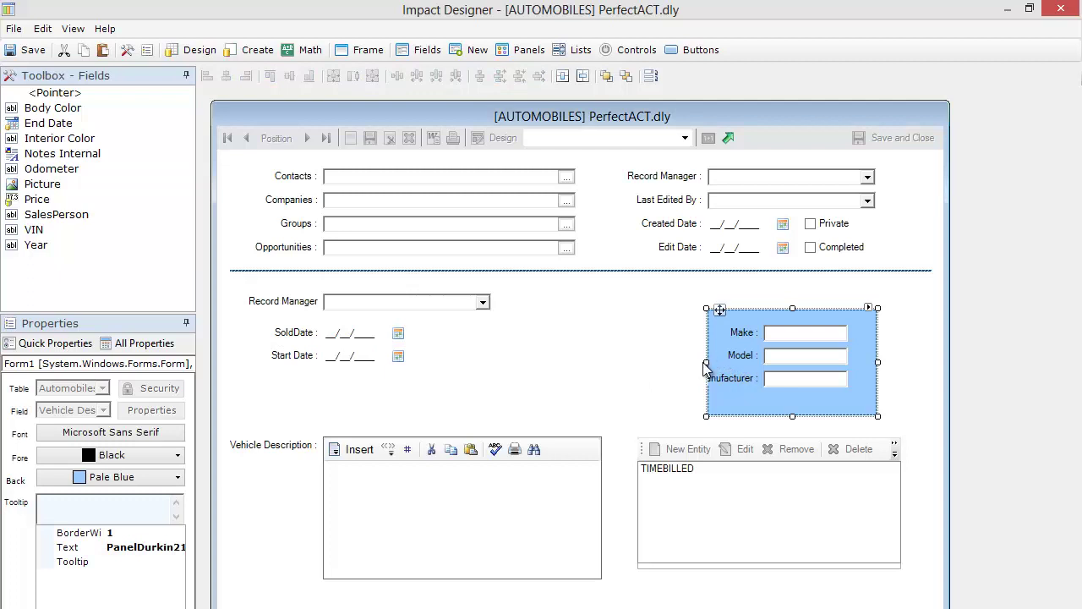
{"action": "left_click_drag", "start_coordinate": [709, 364], "coordinate": [618, 365]}
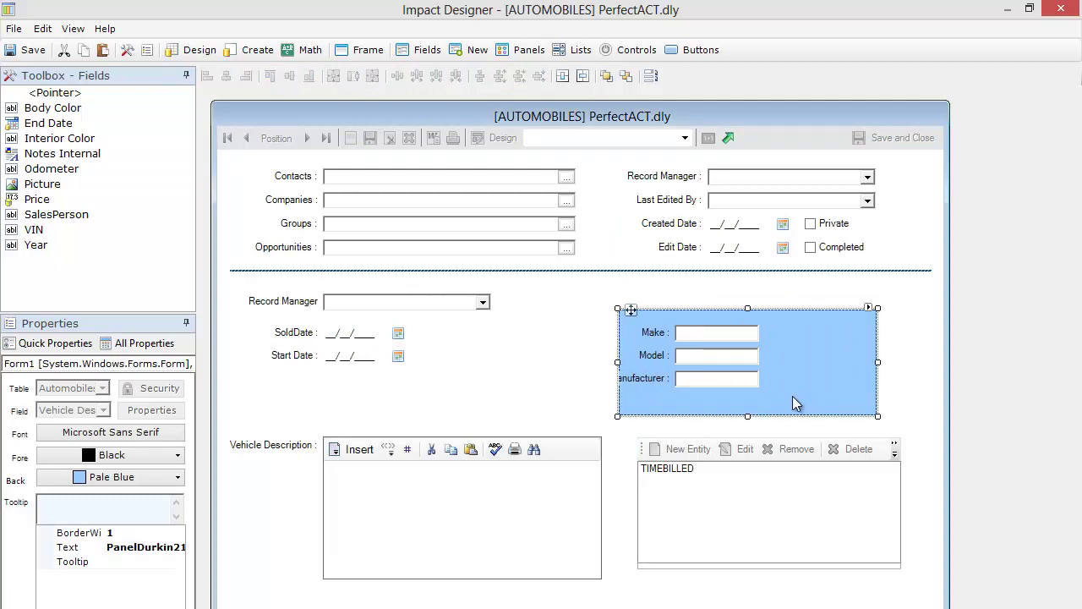
{"action": "left_click_drag", "start_coordinate": [774, 390], "coordinate": [636, 331]}
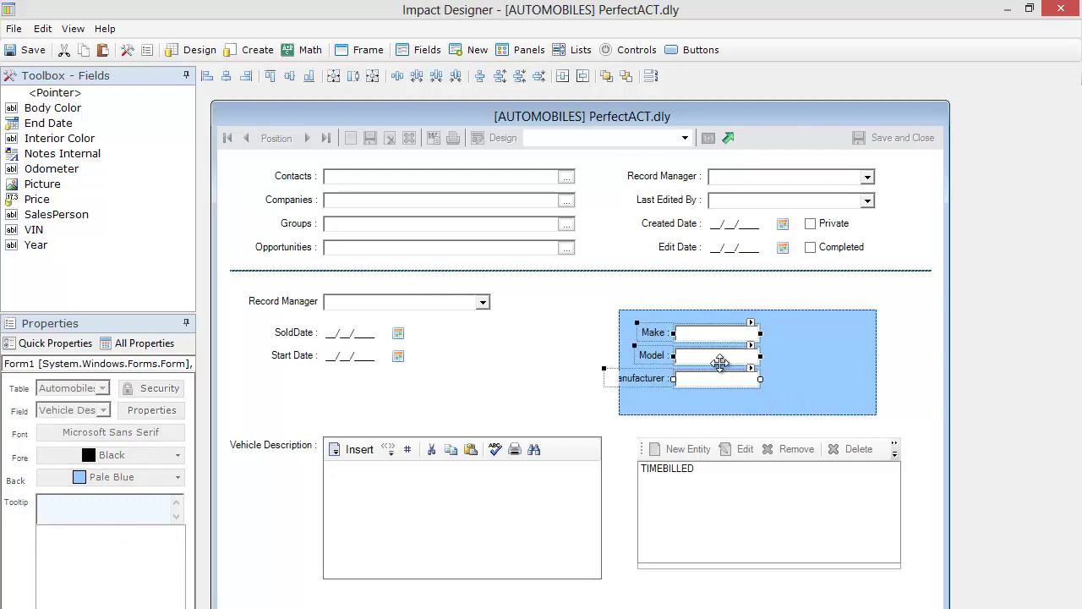
{"action": "key", "text": "Right"}
{"action": "key", "text": "Right"}
{"action": "key", "text": "Right"}
{"action": "key", "text": "Right"}
{"action": "key", "text": "Right"}
{"action": "key", "text": "Right"}
{"action": "key", "text": "Right"}
{"action": "key", "text": "Right"}
{"action": "key", "text": "Right"}
{"action": "key", "text": "Right"}
{"action": "key", "text": "Right"}
{"action": "key", "text": "Right"}
{"action": "key", "text": "Right"}
{"action": "key", "text": "Right"}
{"action": "key", "text": "Right"}
{"action": "key", "text": "Right"}
{"action": "key", "text": "Right"}
{"action": "key", "text": "Right"}
{"action": "key", "text": "Right"}
{"action": "key", "text": "Right"}
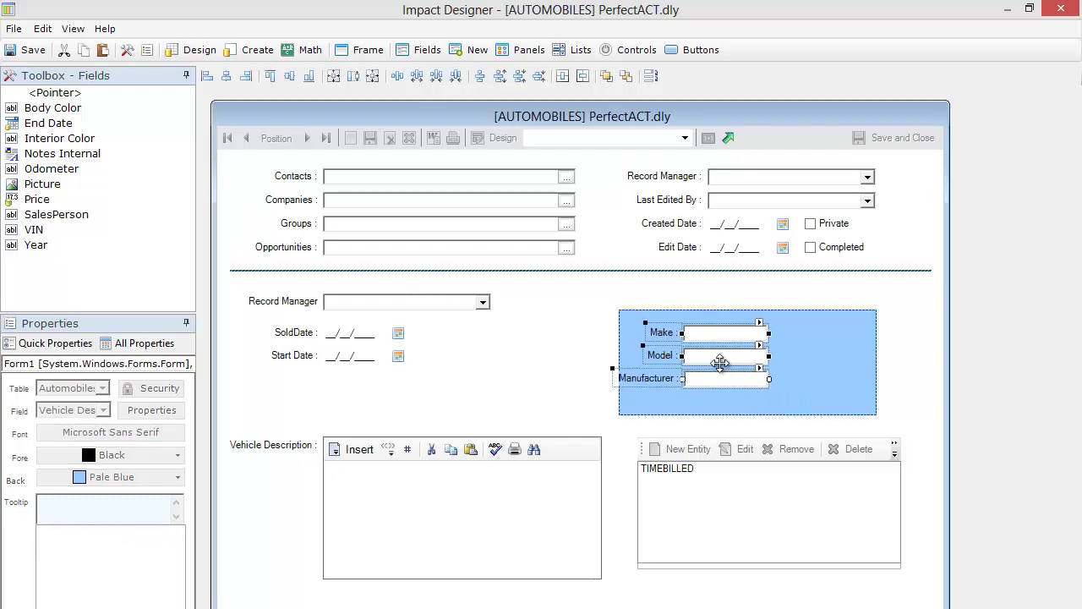
{"action": "key", "text": "Right"}
{"action": "key", "text": "Right"}
{"action": "key", "text": "Right"}
{"action": "key", "text": "Right"}
{"action": "key", "text": "Right"}
{"action": "key", "text": "Right"}
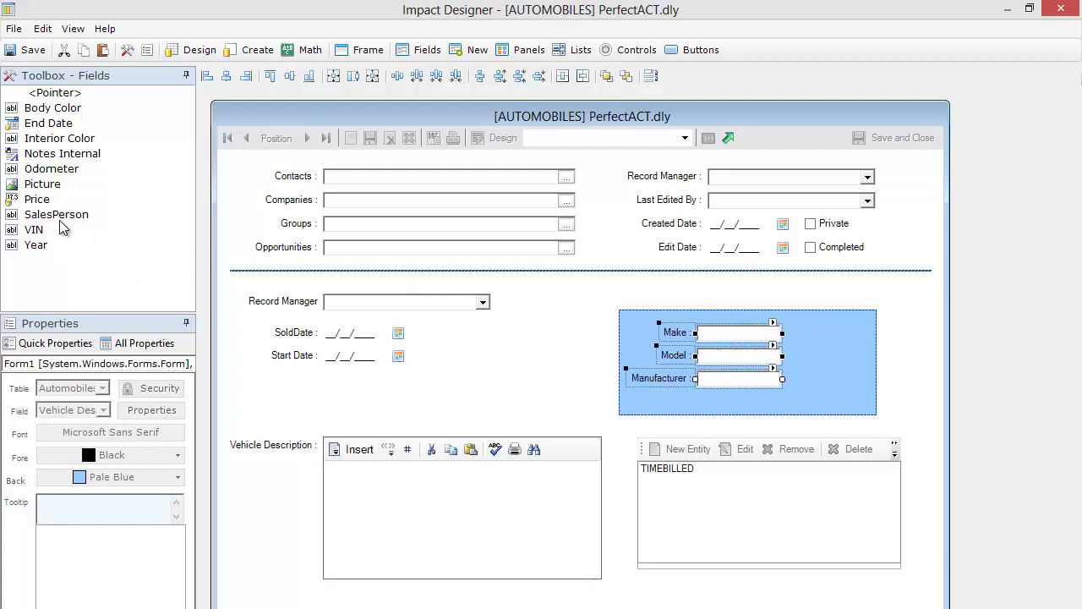
Place the SalesPerson field directly beneath Start Date, aligned with the fields above.
{"action": "left_click_drag", "start_coordinate": [55, 216], "coordinate": [336, 384]}
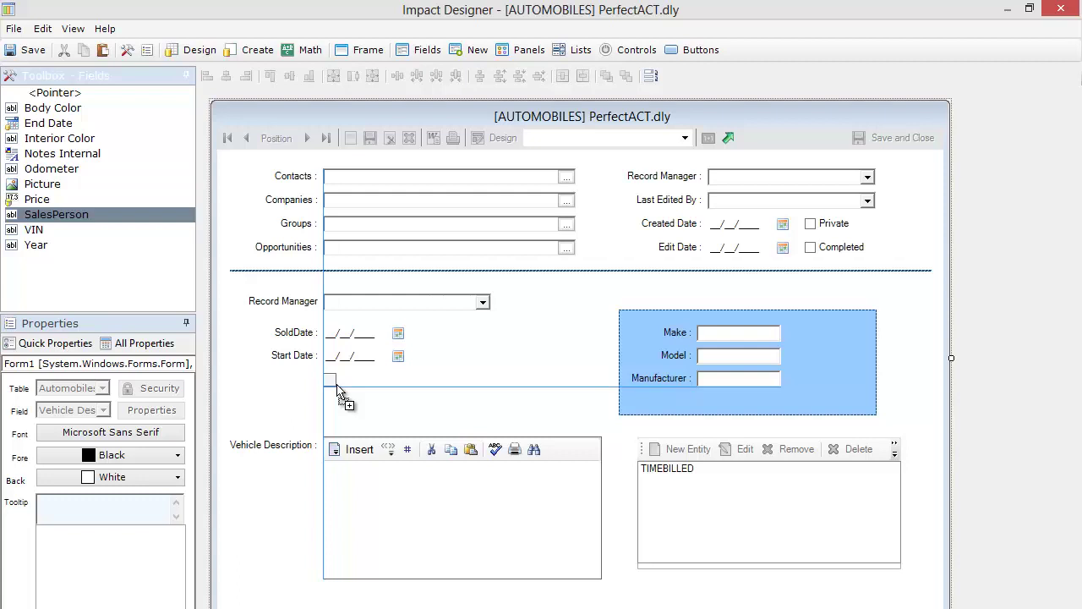
{"action": "left_click_drag", "start_coordinate": [337, 385], "coordinate": [337, 384]}
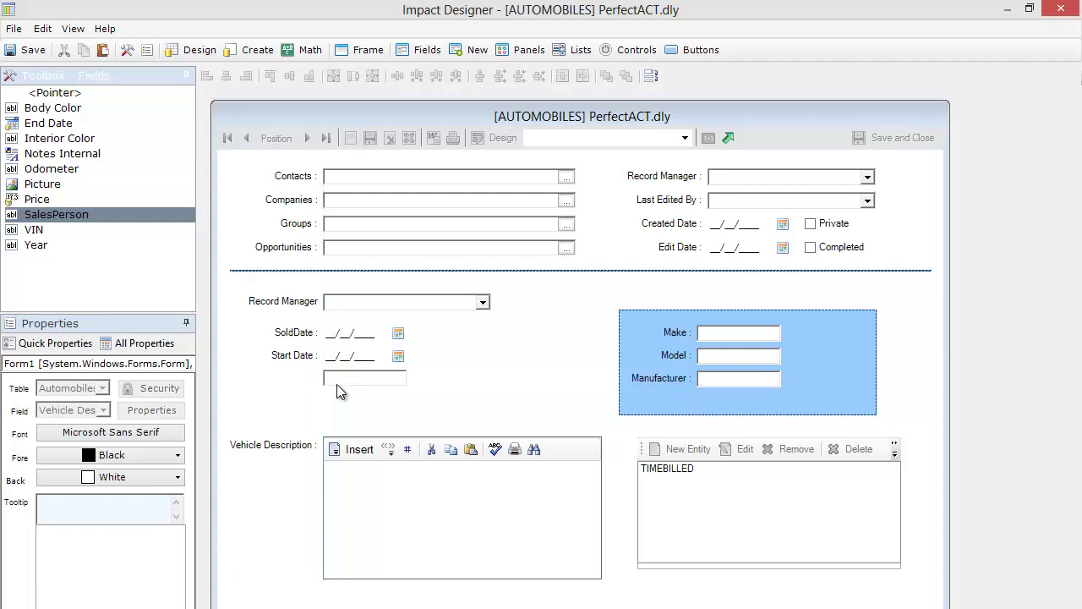
{"action": "left_click", "coordinate": [416, 393]}
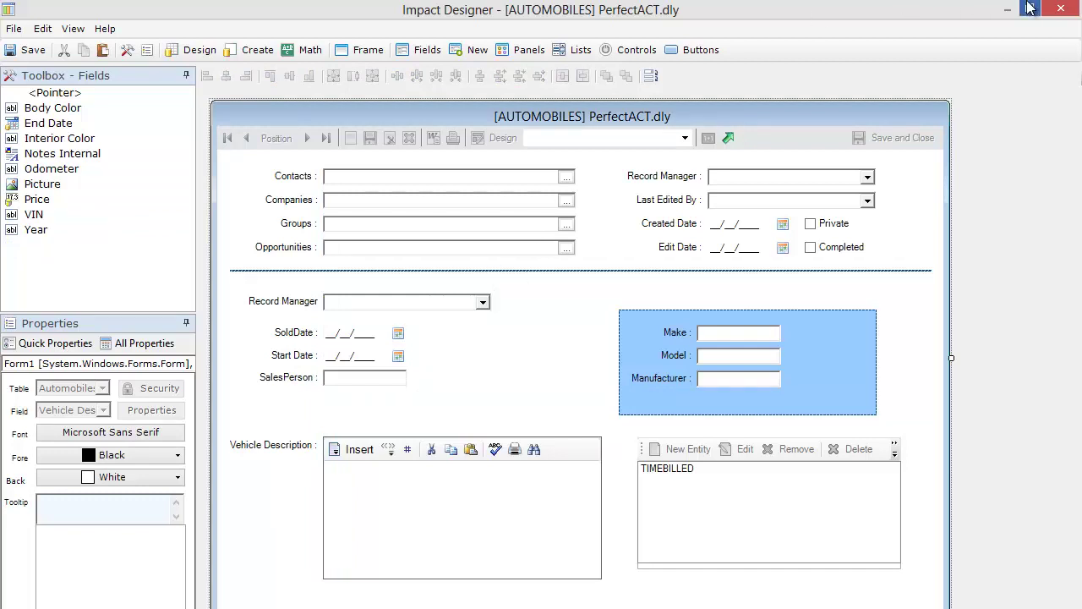
Save the PerfectACT layout and exit the designer to return to the automobile record in Act!
{"action": "left_click", "coordinate": [18, 51]}
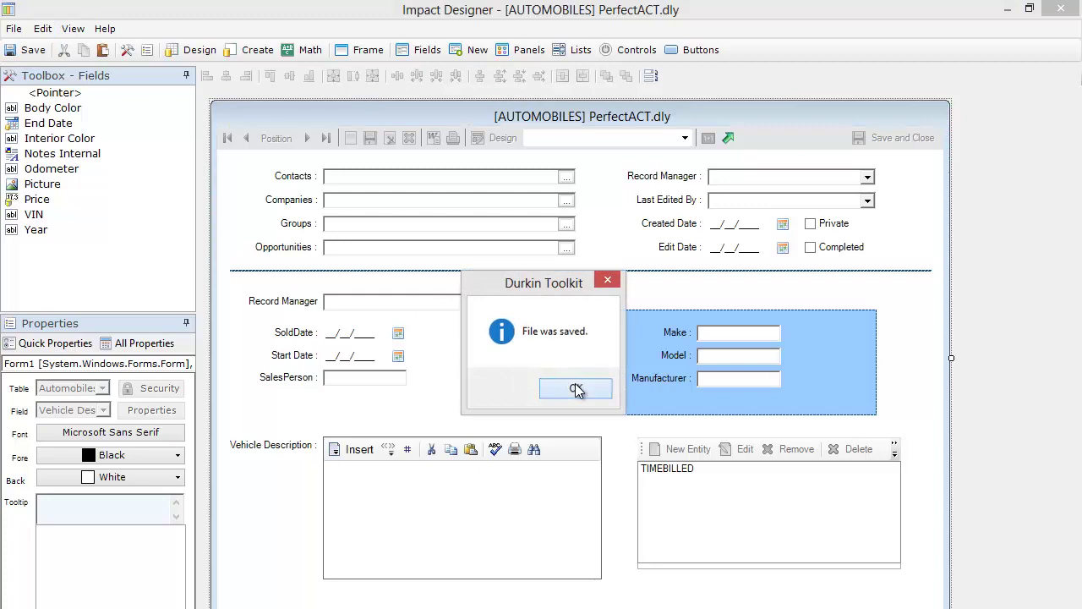
{"action": "left_click", "coordinate": [576, 390]}
{"action": "left_click", "coordinate": [13, 29]}
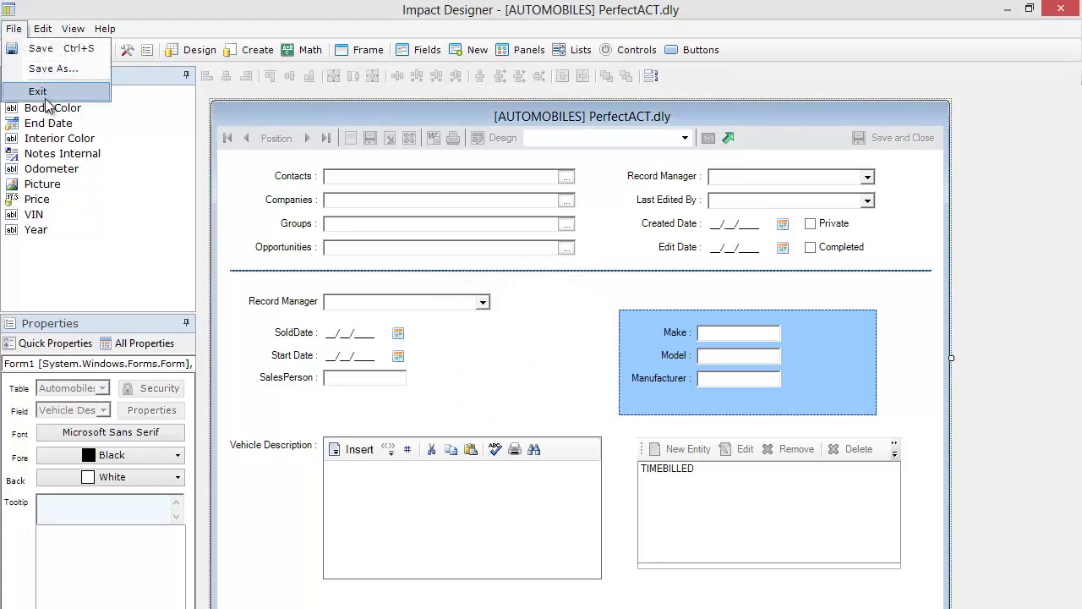
{"action": "left_click", "coordinate": [40, 92]}
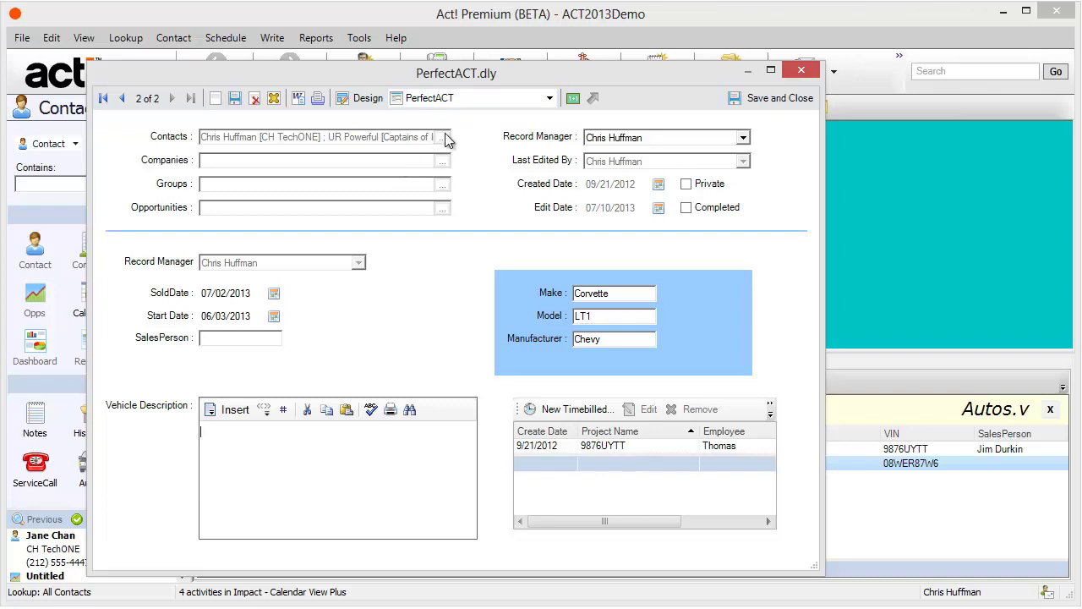
View the automobile record in the Perfect Auto Default and Perfect Autos layouts, and save and close it.
{"action": "left_click", "coordinate": [516, 100]}
{"action": "left_click", "coordinate": [505, 117]}
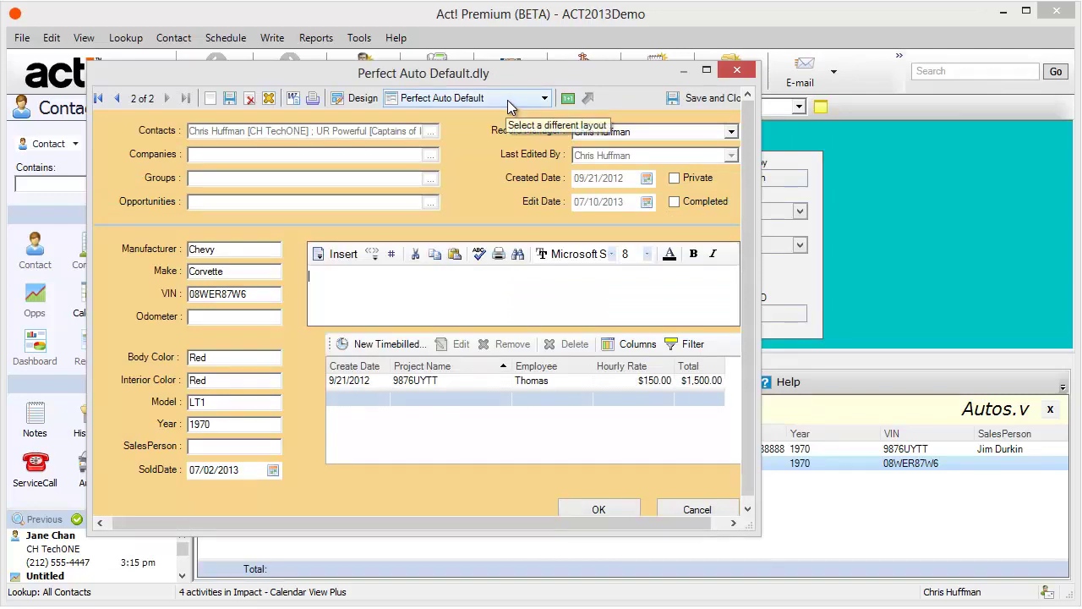
{"action": "left_click", "coordinate": [505, 101]}
{"action": "left_click", "coordinate": [502, 133]}
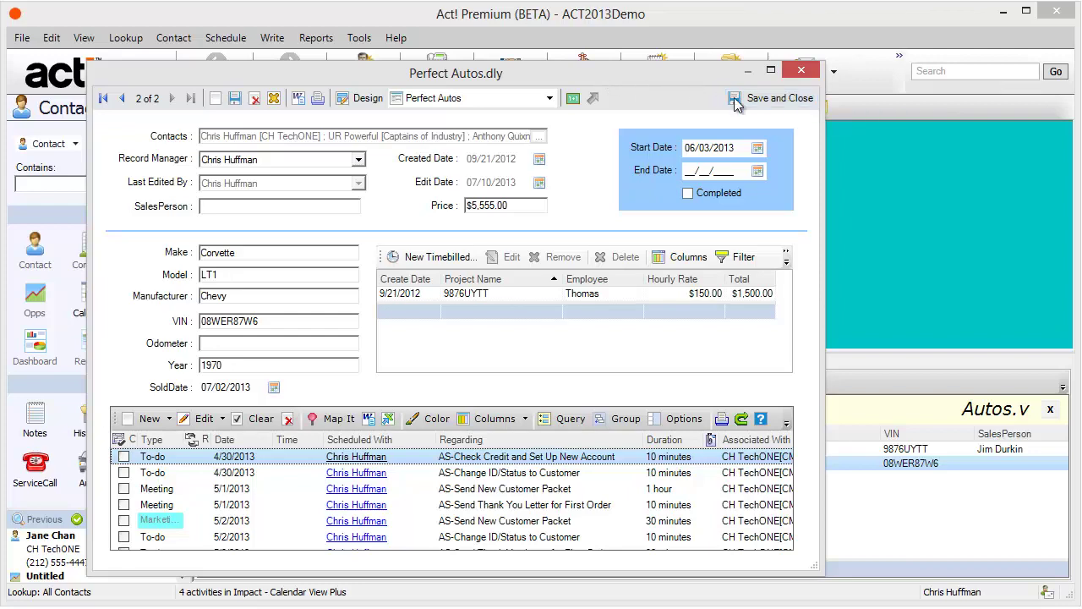
{"action": "left_click", "coordinate": [765, 99]}
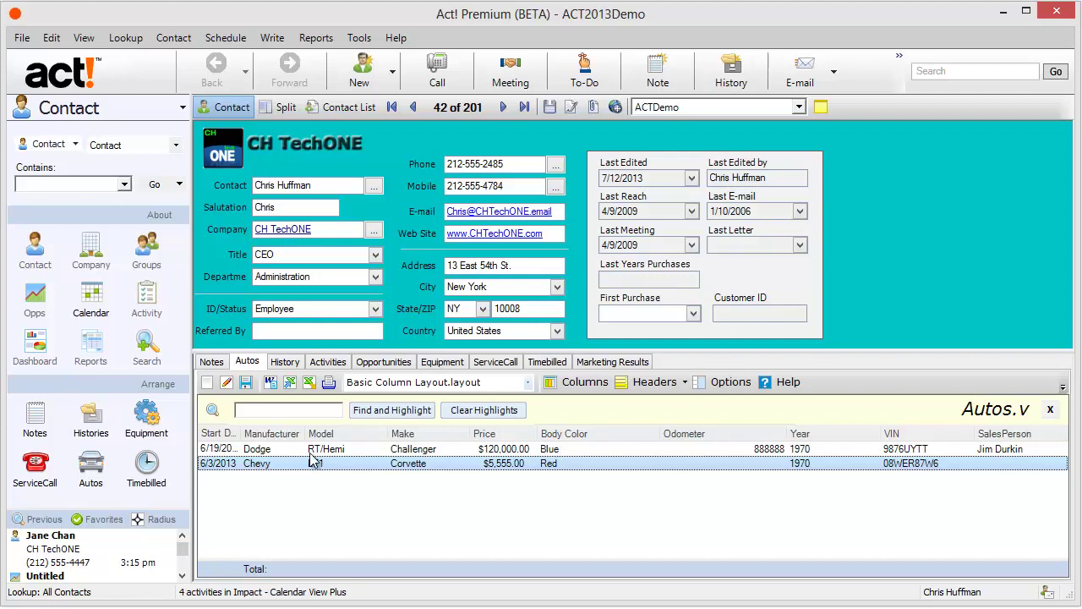
Show the contact's service calls and view the first Yearly Maintenance service ticket, closing it without saving.
{"action": "left_click", "coordinate": [458, 359]}
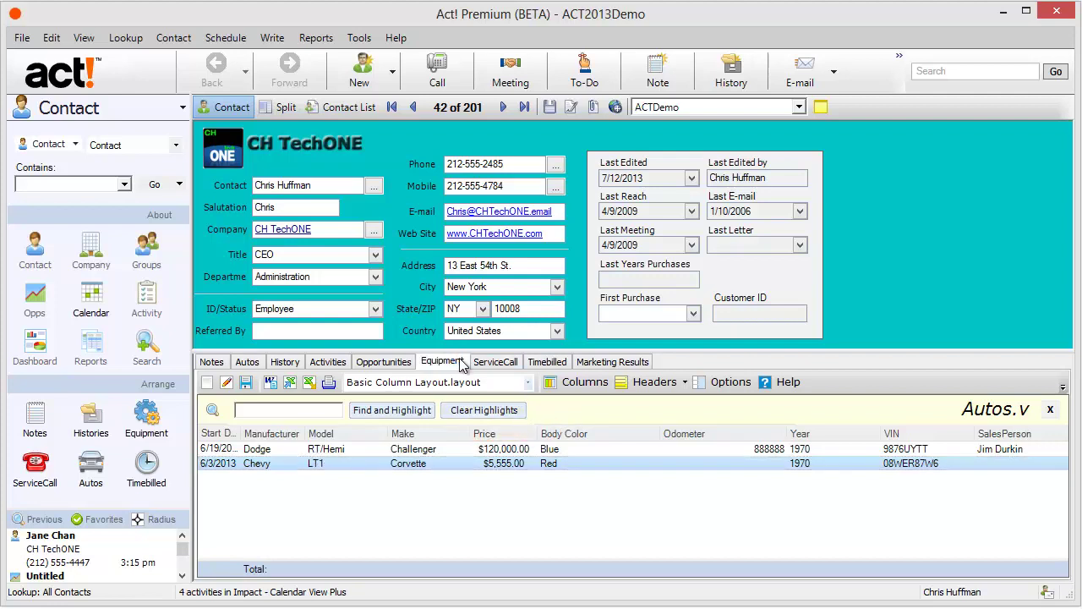
{"action": "left_click", "coordinate": [495, 360]}
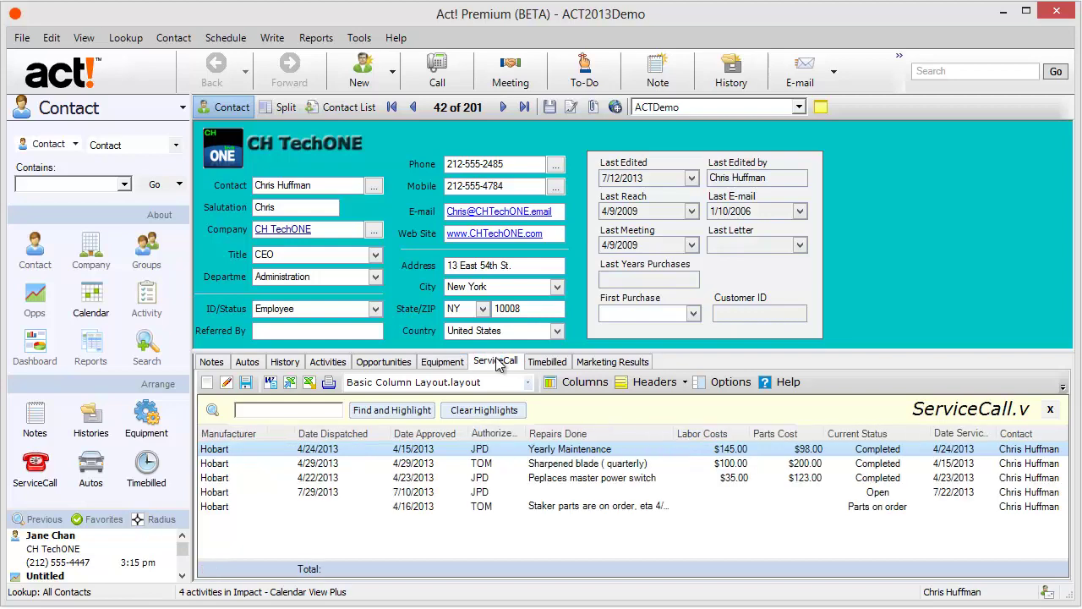
{"action": "double_click", "coordinate": [511, 455]}
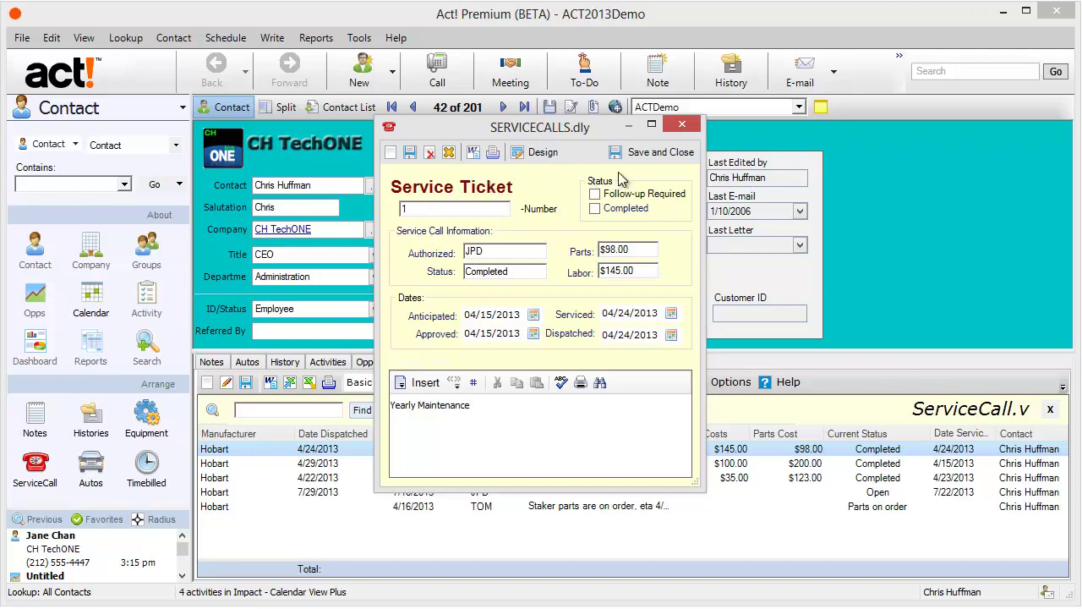
{"action": "left_click", "coordinate": [682, 125]}
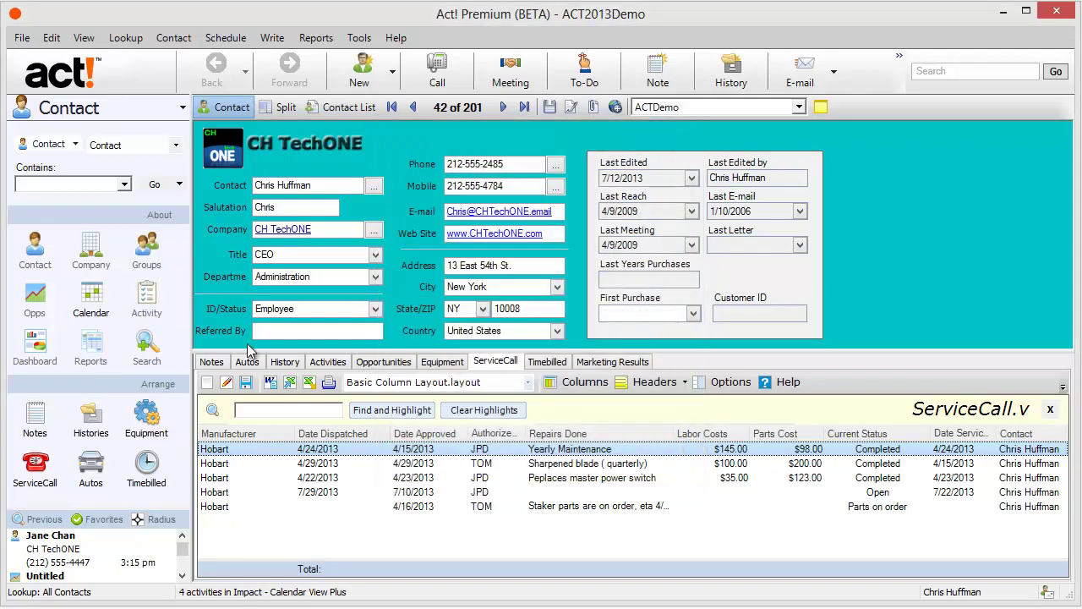
Create a new service ticket for the contact with its prefilled values, and save and close it.
{"action": "left_click", "coordinate": [211, 384]}
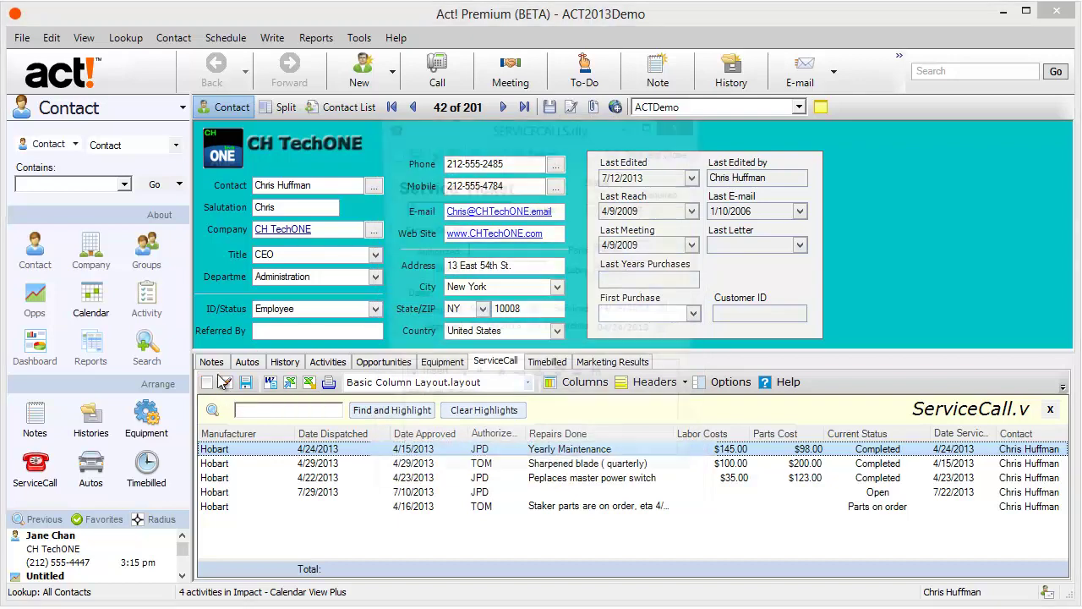
{"action": "left_click_drag", "start_coordinate": [419, 209], "coordinate": [344, 217]}
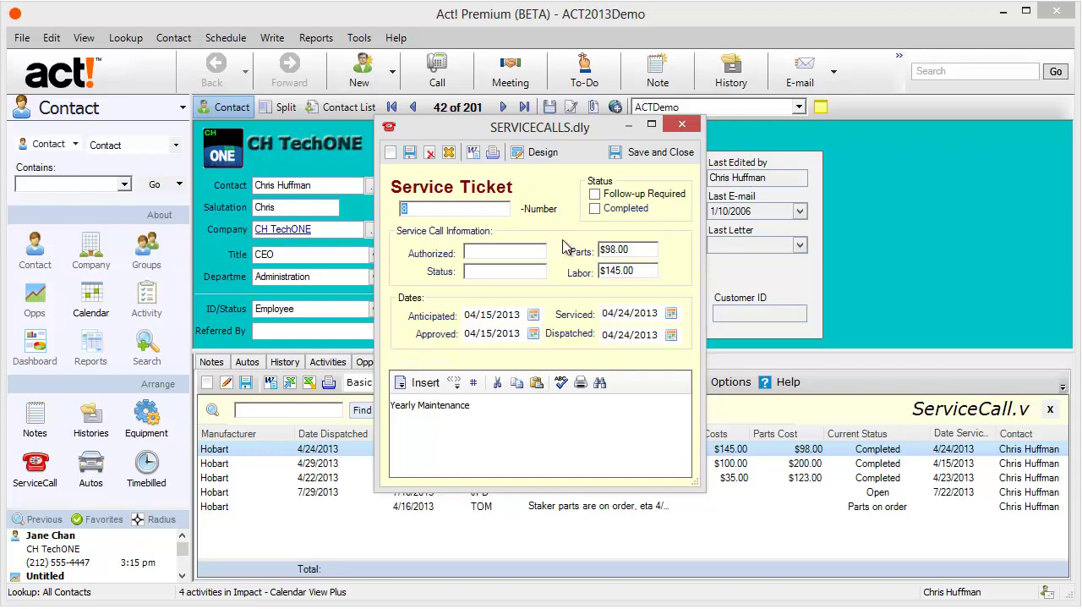
{"action": "left_click", "coordinate": [656, 153]}
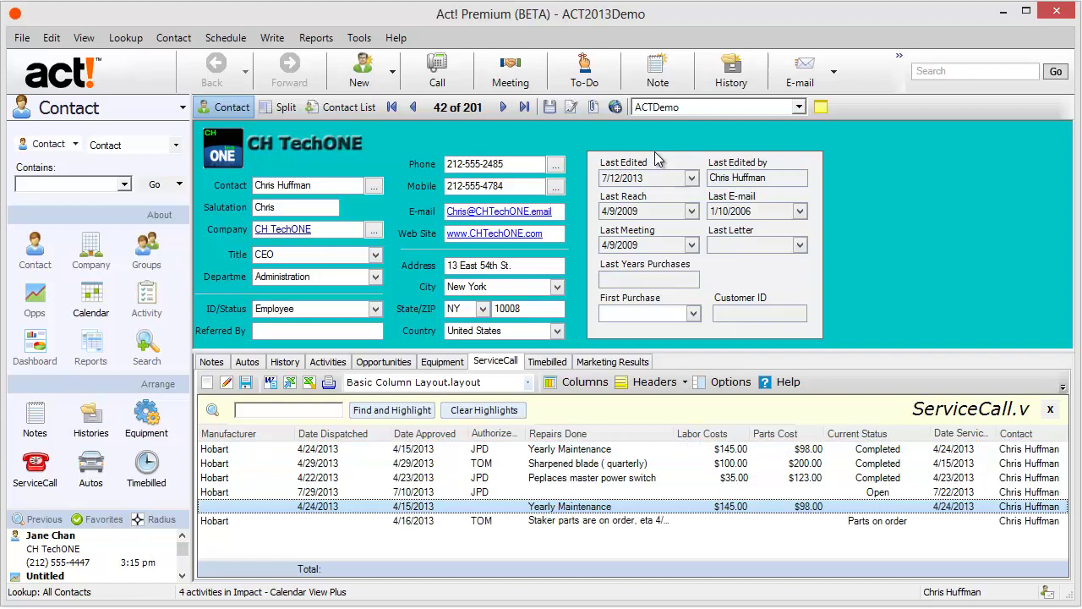
Open the Impact Suite settings and show the list of custom tables with their contact, company, group and opportunity options.
{"action": "left_click", "coordinate": [362, 40]}
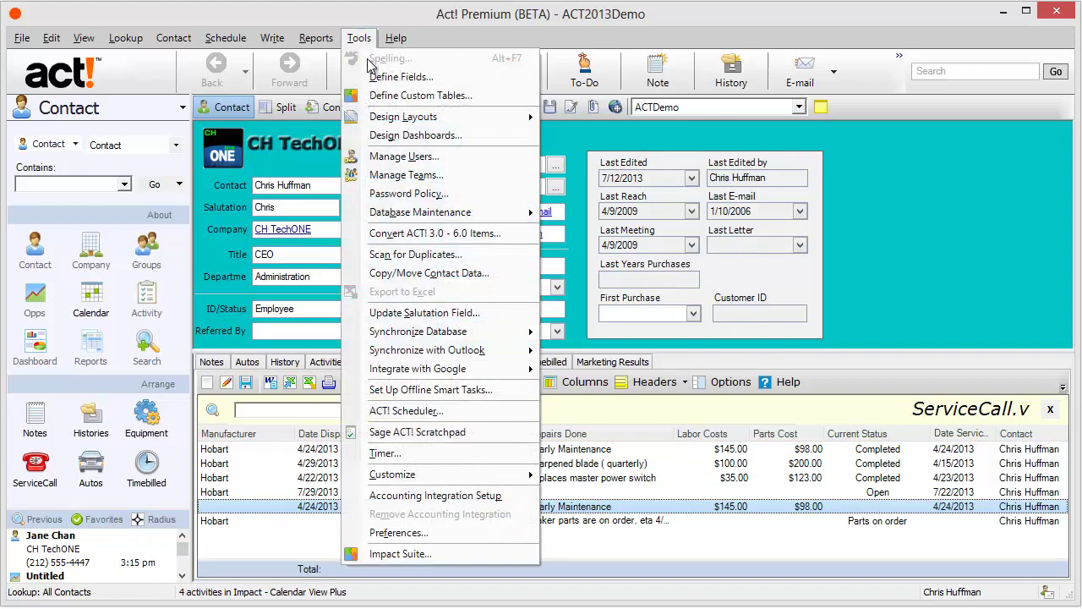
{"action": "left_click", "coordinate": [426, 554]}
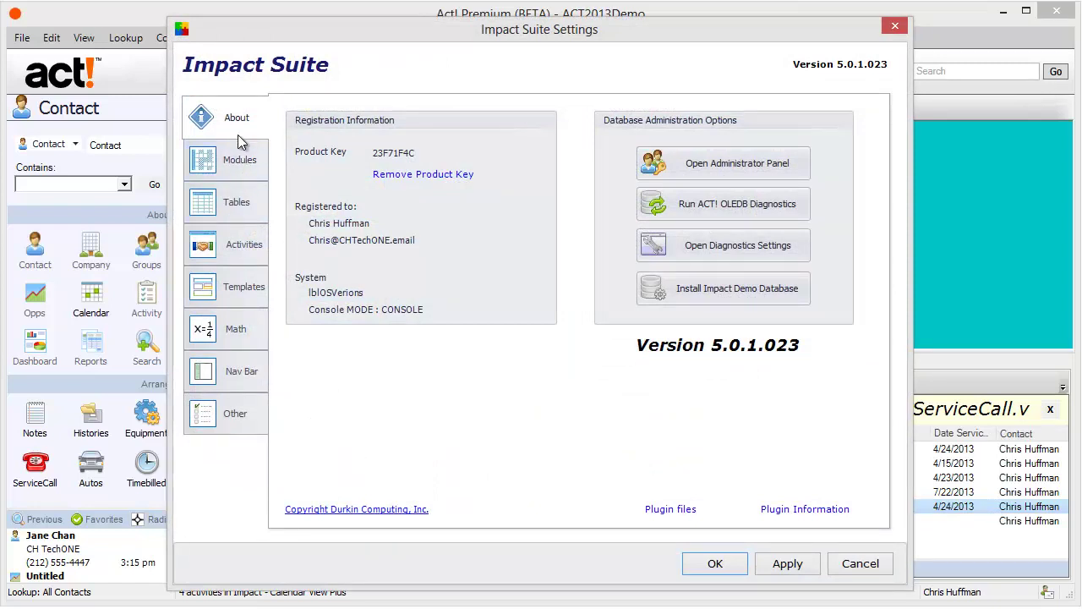
{"action": "left_click", "coordinate": [233, 198]}
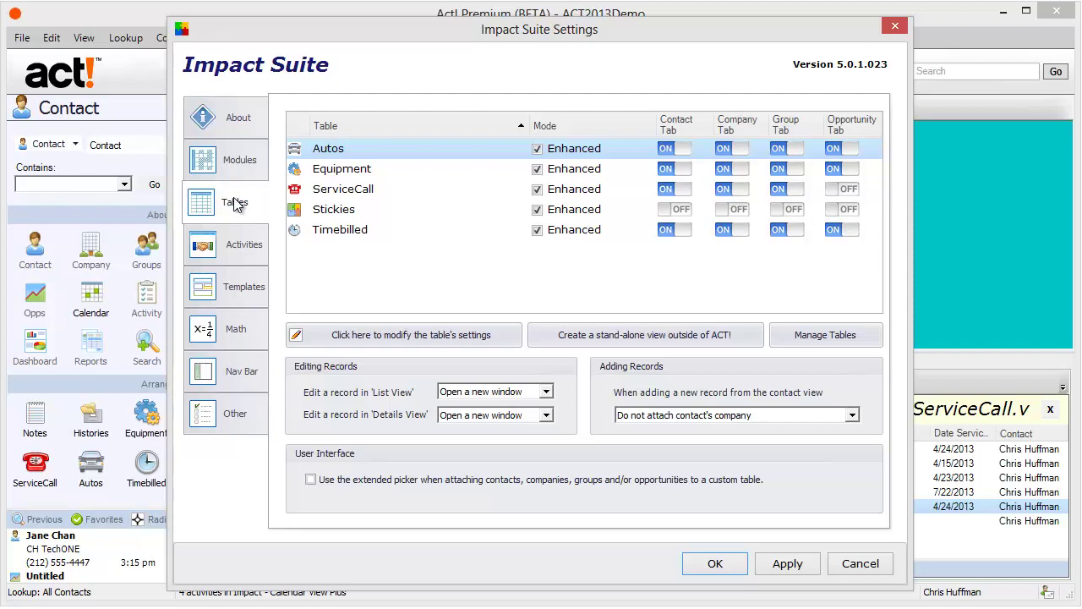
Show the project templates, view the enlarged preview of Events tracking with activities.ZIP, and close the preview.
{"action": "left_click", "coordinate": [232, 283]}
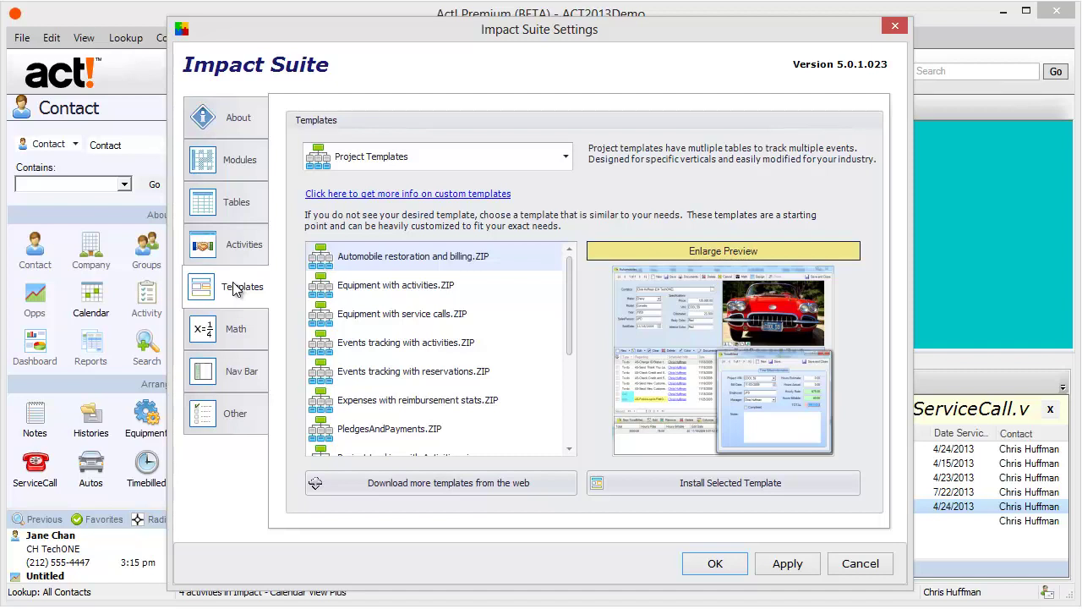
{"action": "left_click", "coordinate": [438, 350]}
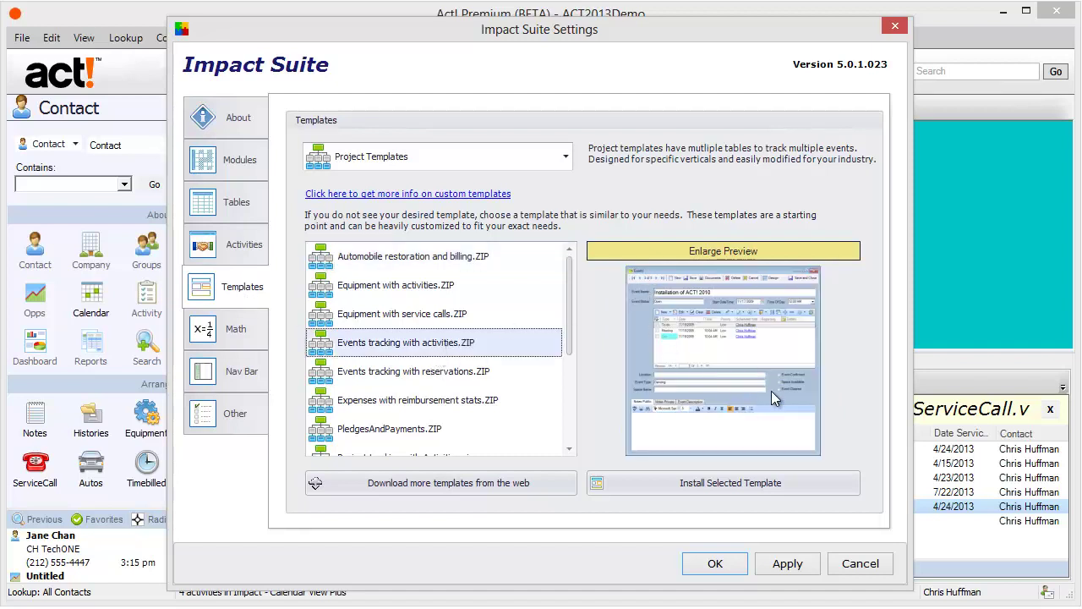
{"action": "left_click", "coordinate": [730, 253]}
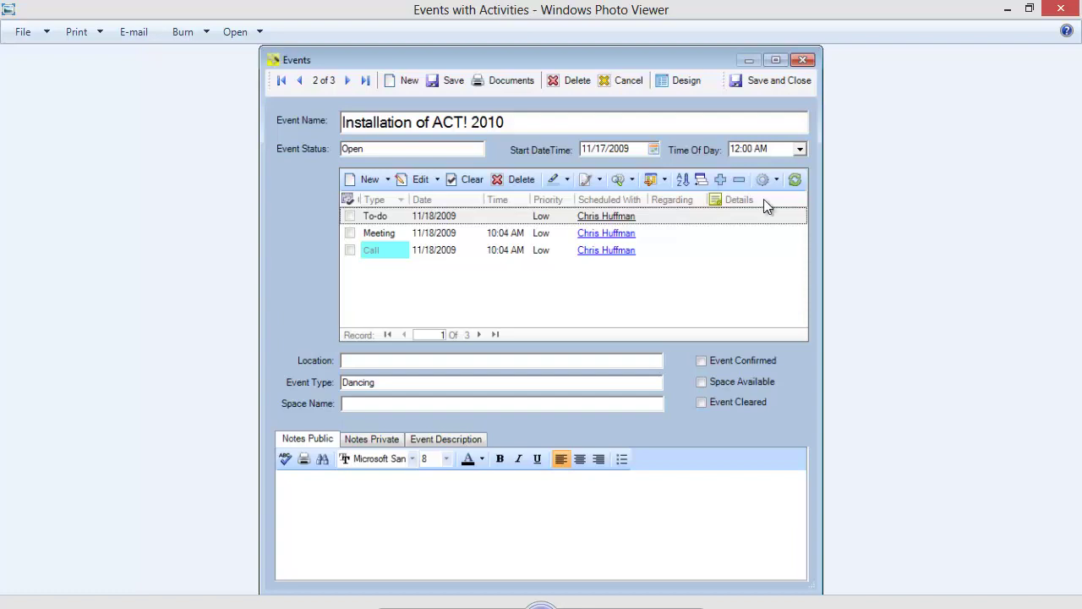
{"action": "left_click", "coordinate": [1060, 9]}
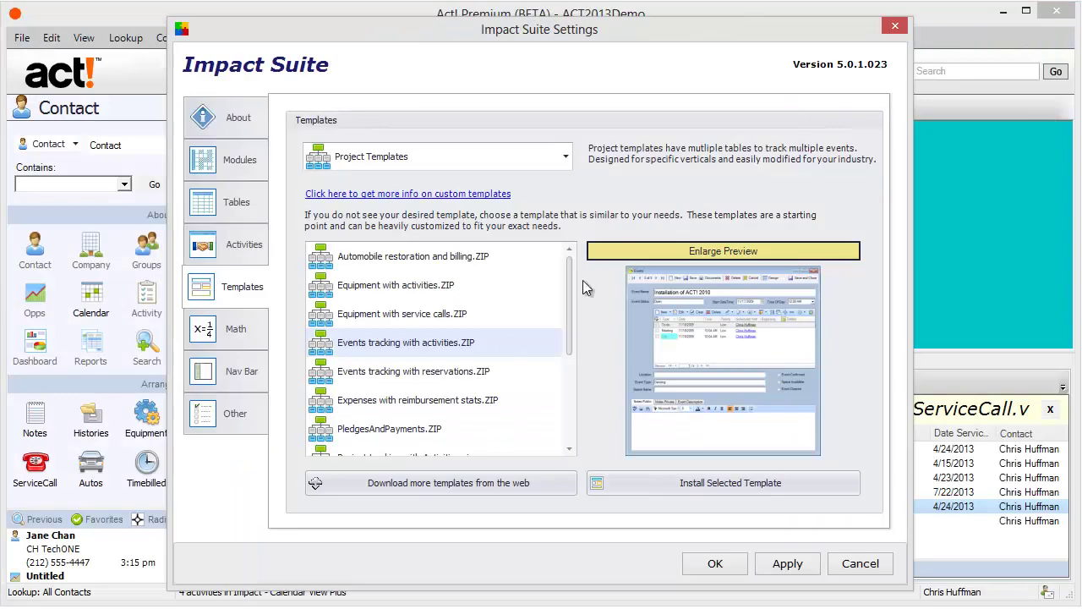
View the enlarged preview of the Automobile restoration and billing.ZIP template and close it.
{"action": "left_click", "coordinate": [438, 260]}
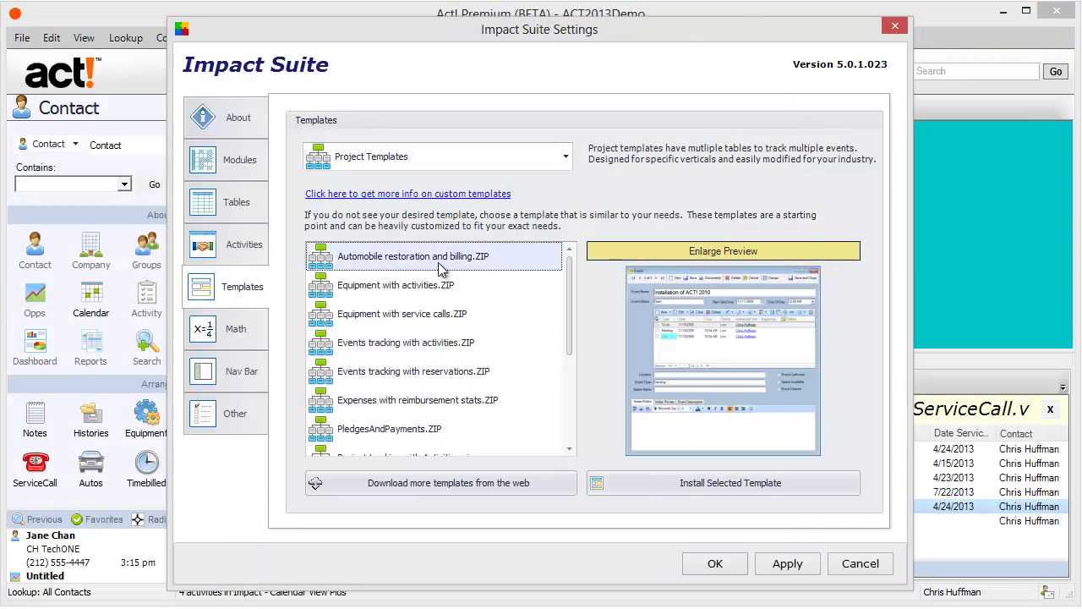
{"action": "left_click", "coordinate": [659, 249]}
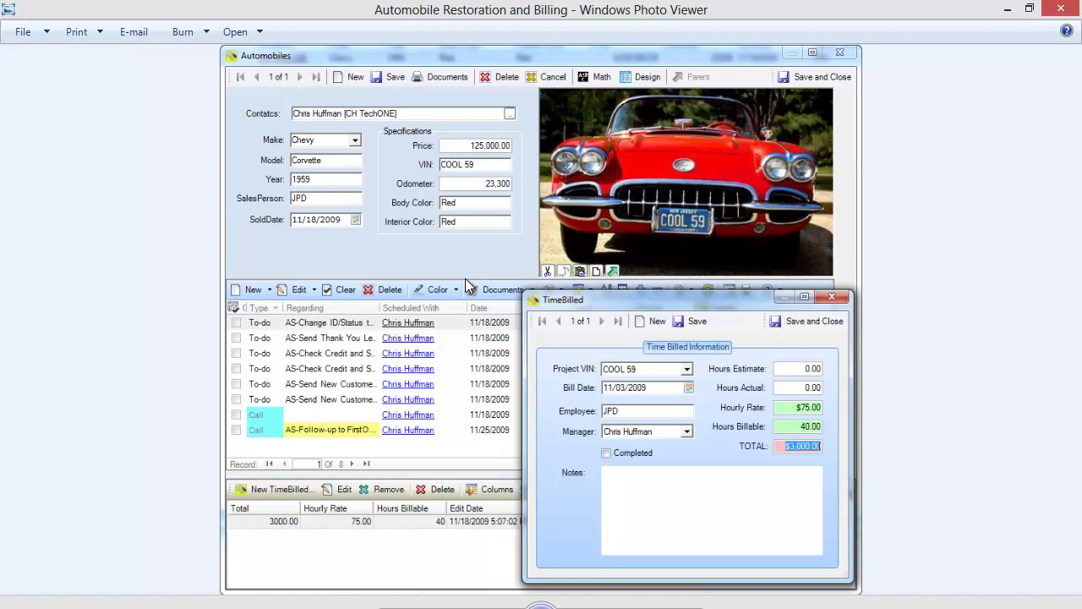
{"action": "left_click", "coordinate": [1061, 8]}
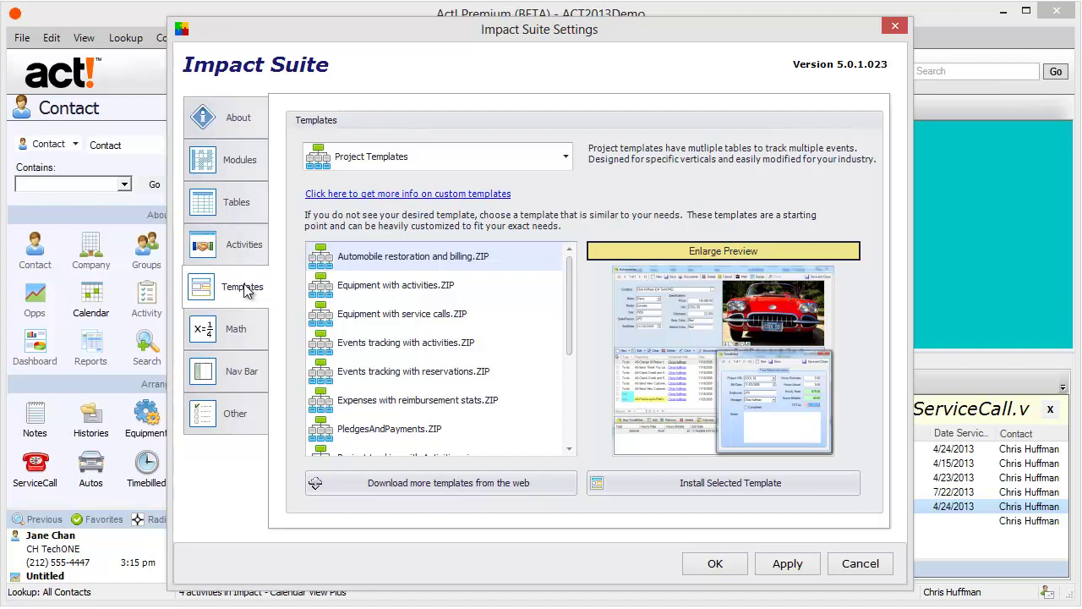
Install the Equipment with service calls.ZIP template, check the custom tables list, and accept the Impact Suite settings.
{"action": "left_click", "coordinate": [347, 311]}
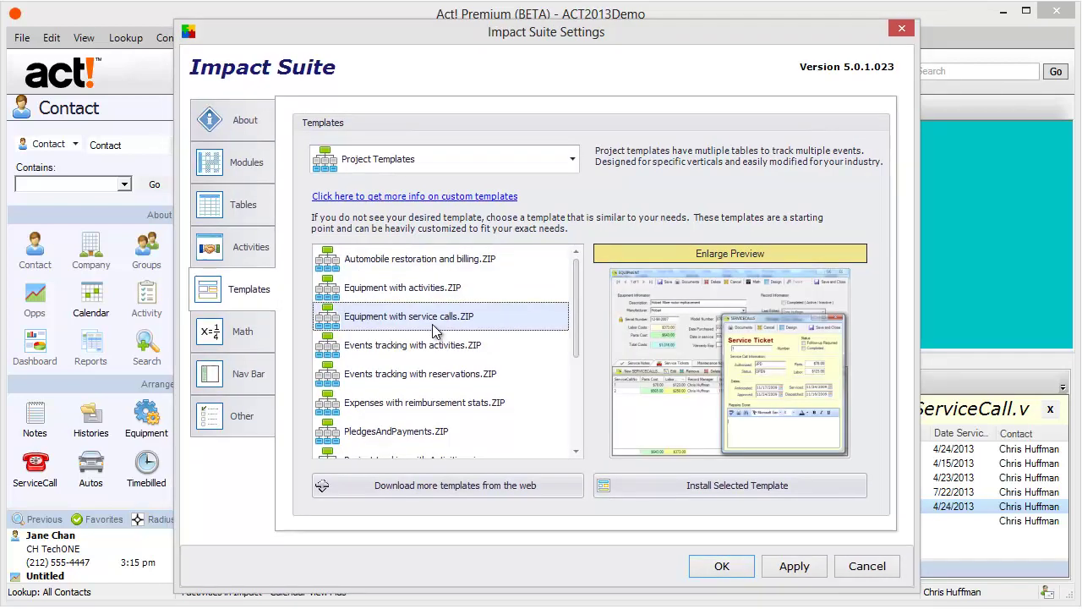
{"action": "left_click", "coordinate": [700, 485]}
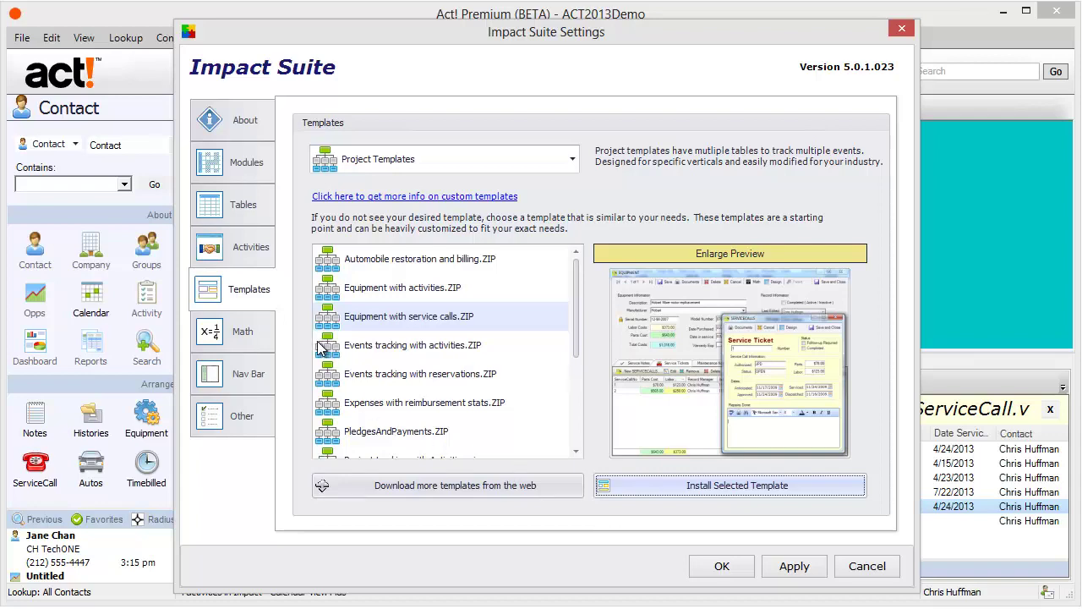
{"action": "left_click", "coordinate": [247, 202]}
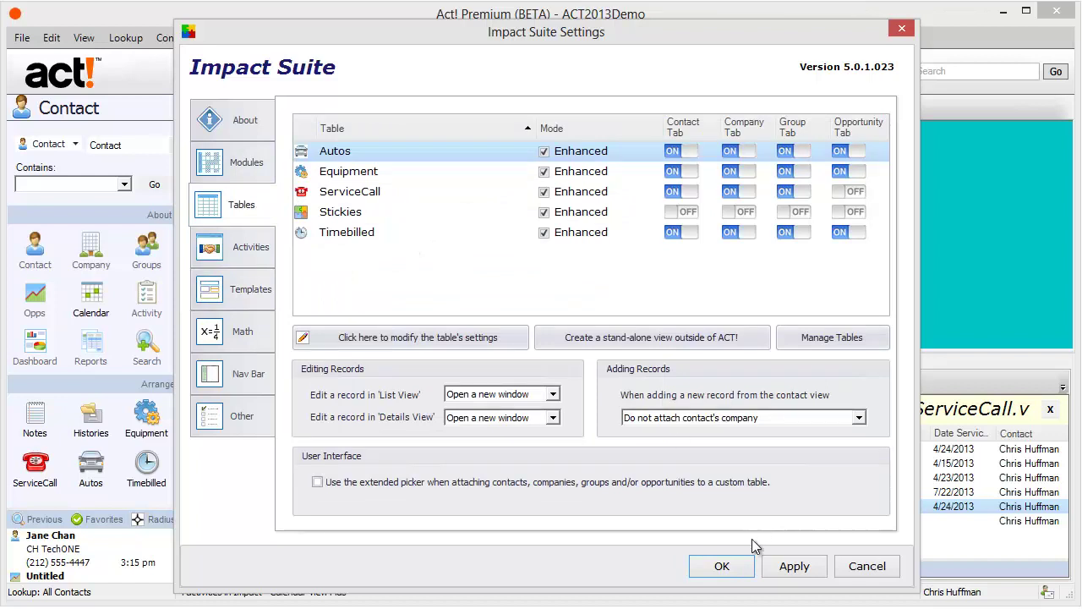
{"action": "left_click", "coordinate": [724, 567]}
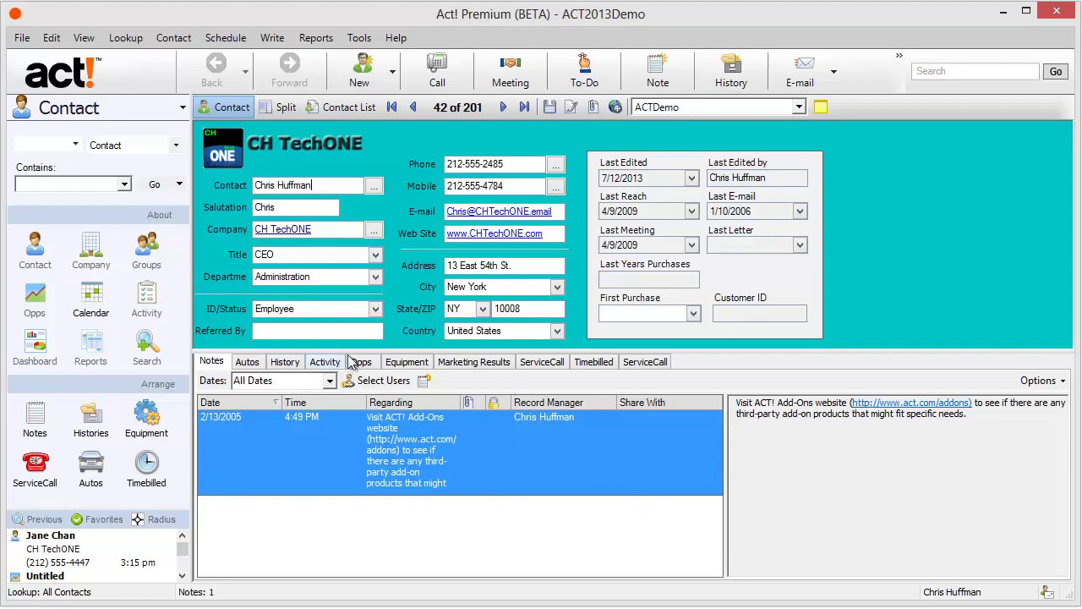
Show the contact's equipment, select both the Hobert Deli Slicer and Meat Stacker records, and open the full Equipment list.
{"action": "left_click", "coordinate": [407, 362]}
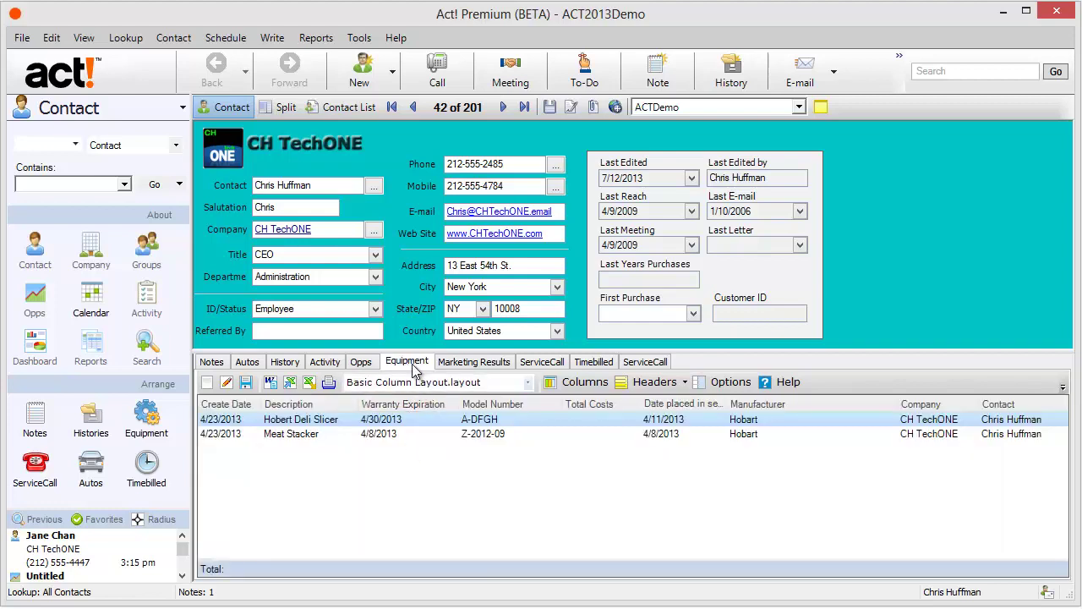
{"action": "left_click", "coordinate": [410, 432], "text": "shift"}
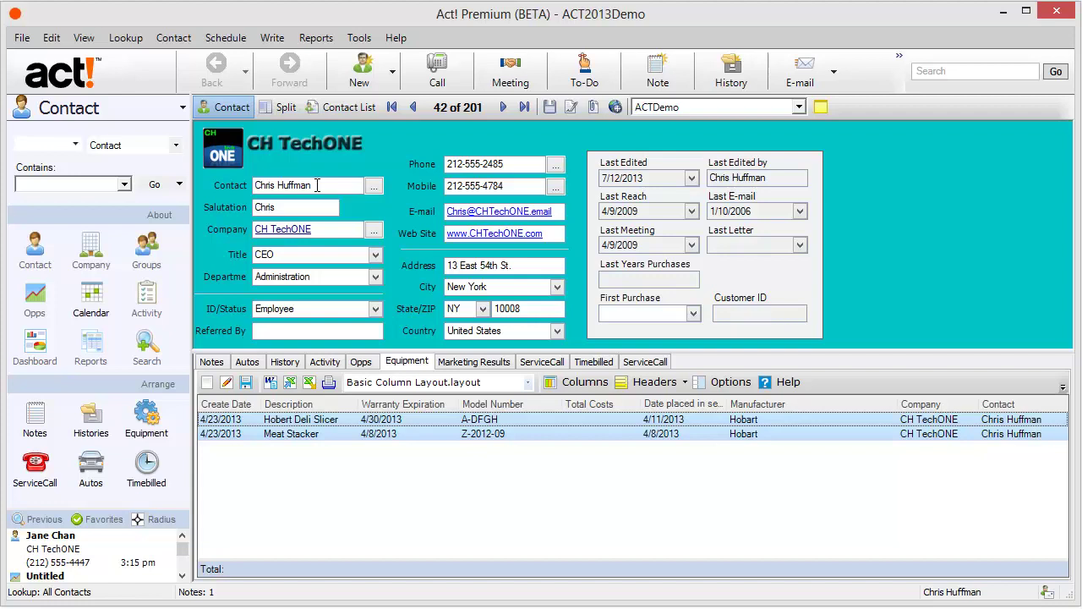
{"action": "left_click", "coordinate": [150, 433]}
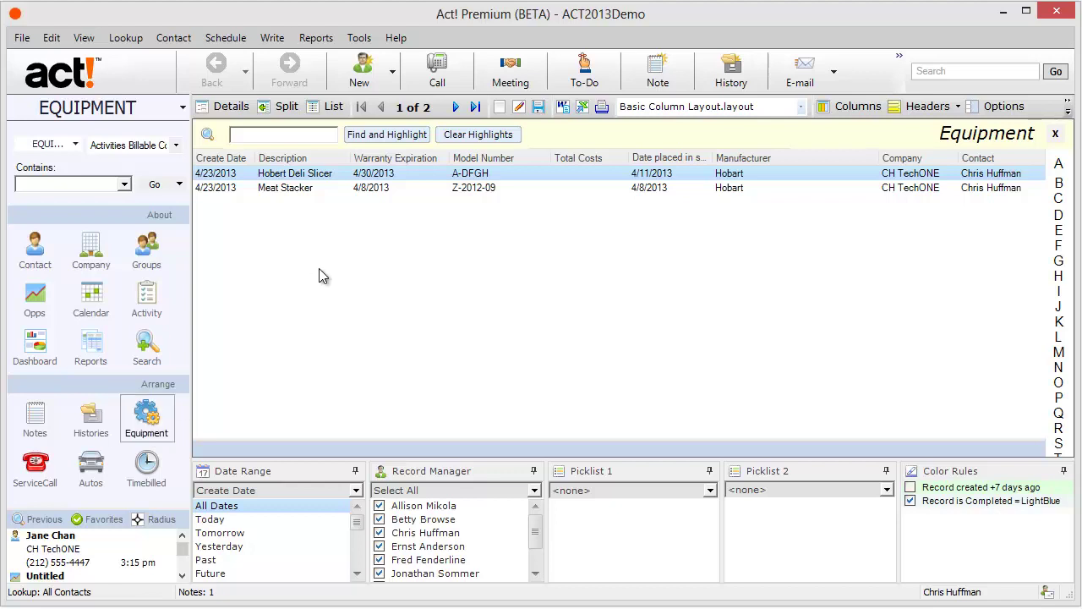
Sort the full ServiceCall list by Date Dispatched, newest first, and view the top service ticket, closing it without saving.
{"action": "left_click", "coordinate": [38, 463]}
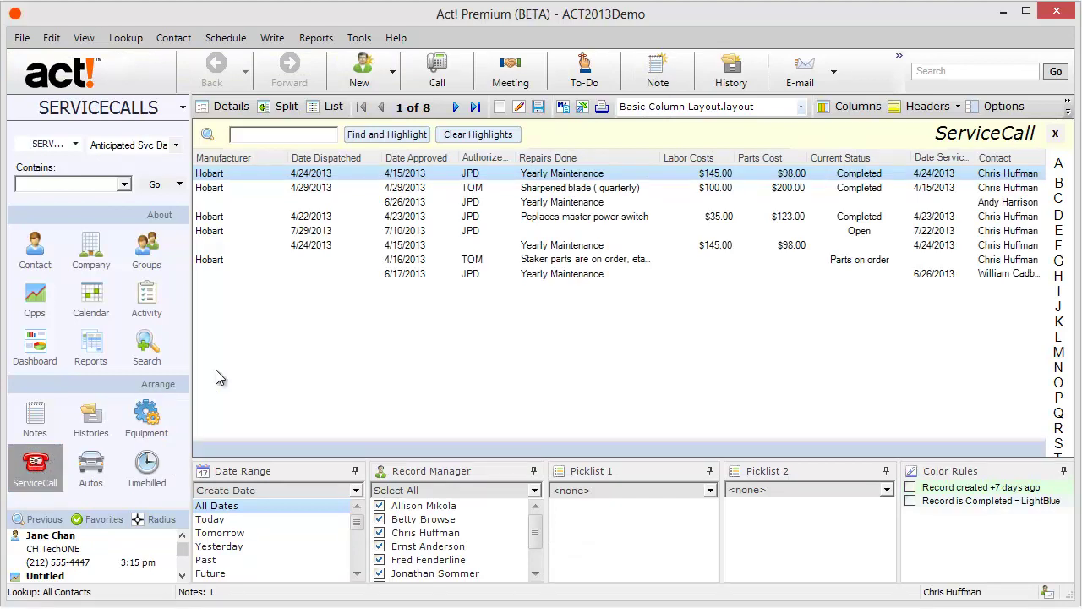
{"action": "left_click", "coordinate": [945, 162]}
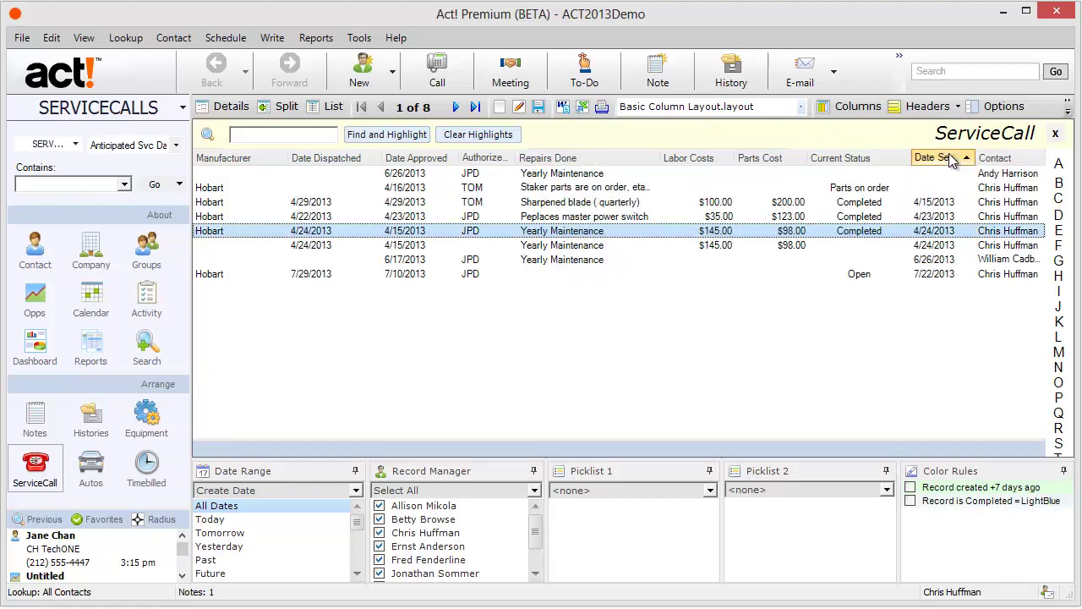
{"action": "left_click", "coordinate": [339, 163]}
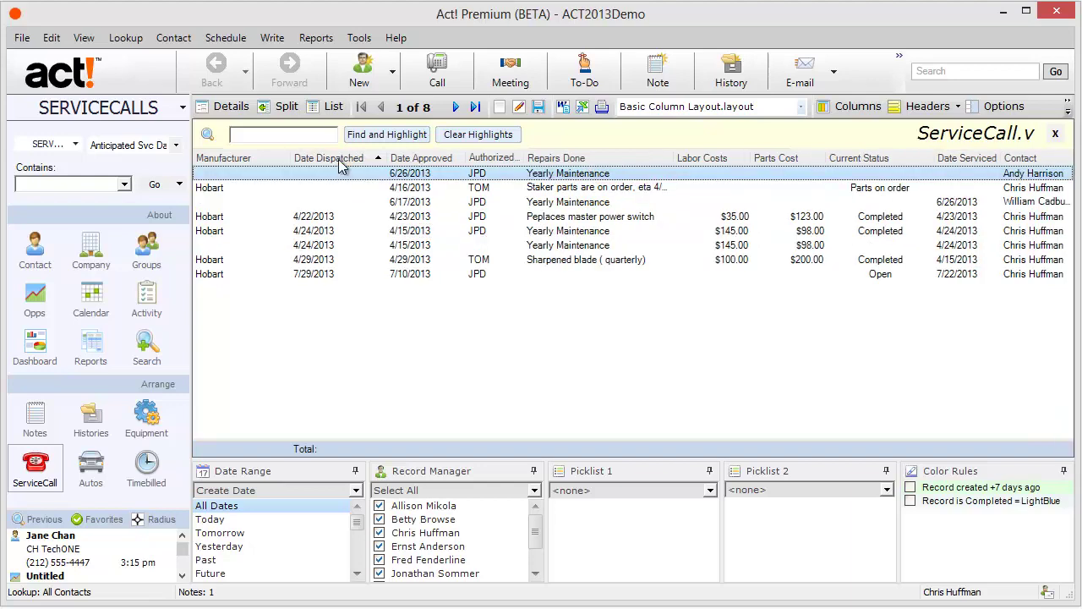
{"action": "left_click", "coordinate": [338, 161]}
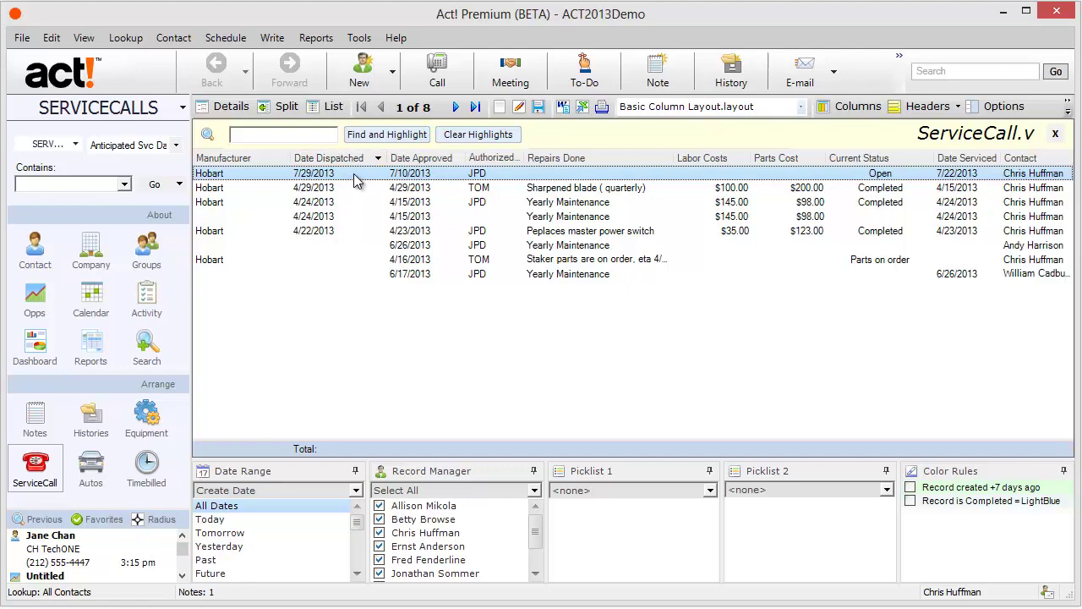
{"action": "double_click", "coordinate": [354, 176]}
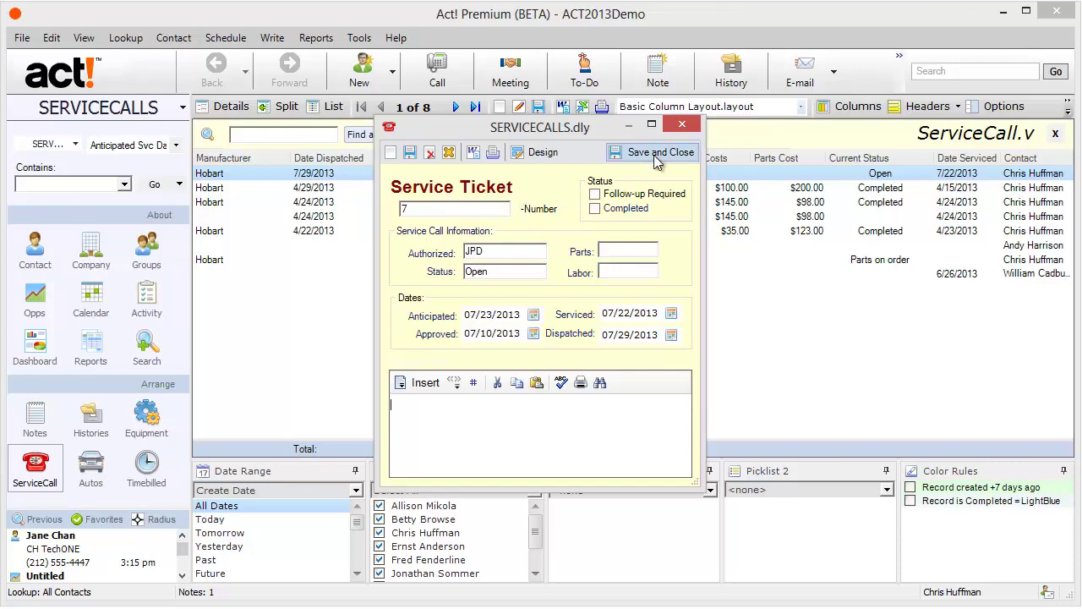
{"action": "left_click", "coordinate": [683, 126]}
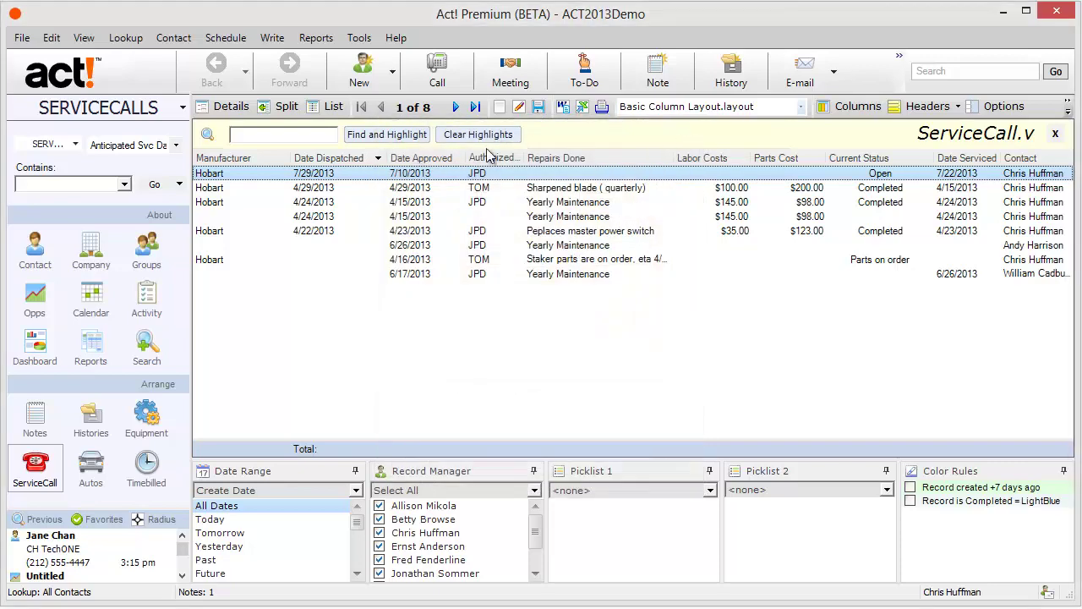
Open the top service call's parent equipment record, examine its linked service calls, notes and cost fields, and close it without saving.
{"action": "right_click", "coordinate": [342, 177]}
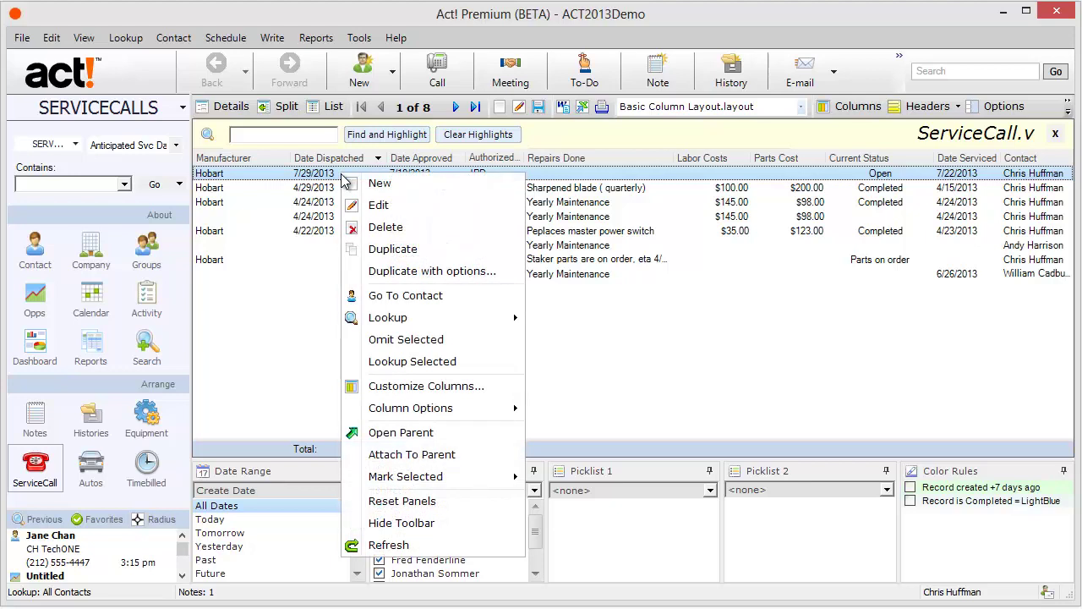
{"action": "left_click", "coordinate": [413, 435]}
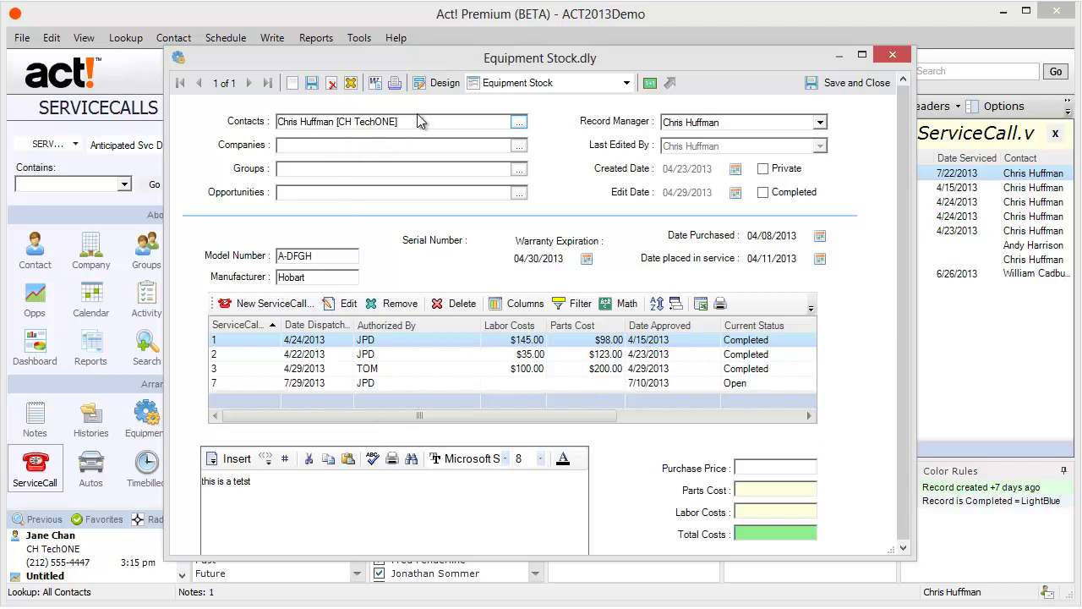
{"action": "left_click_drag", "start_coordinate": [315, 255], "coordinate": [232, 255]}
{"action": "left_click", "coordinate": [447, 354]}
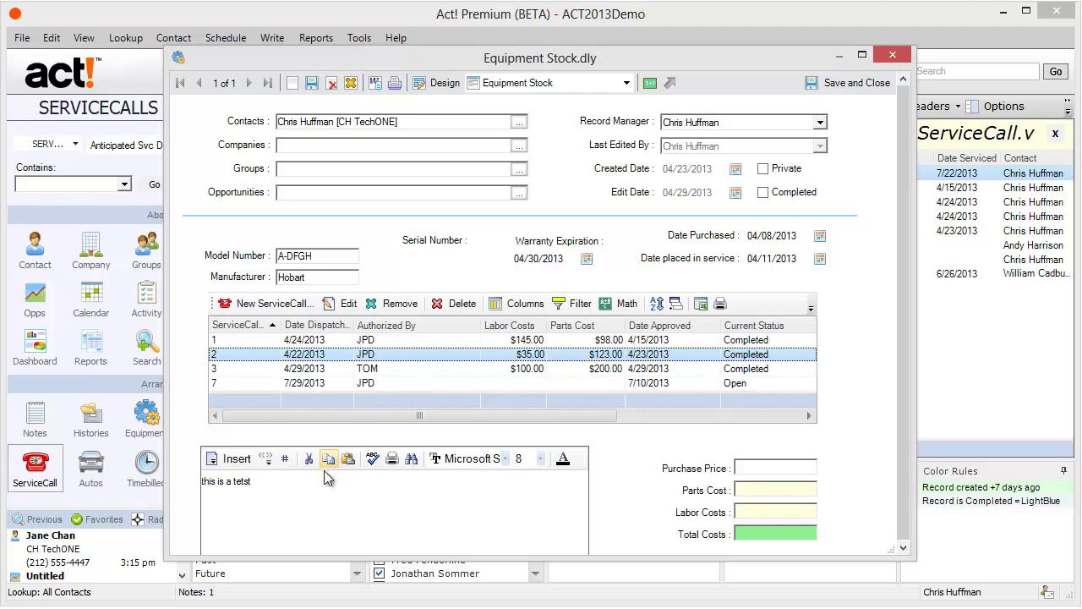
{"action": "left_click_drag", "start_coordinate": [275, 481], "coordinate": [237, 480]}
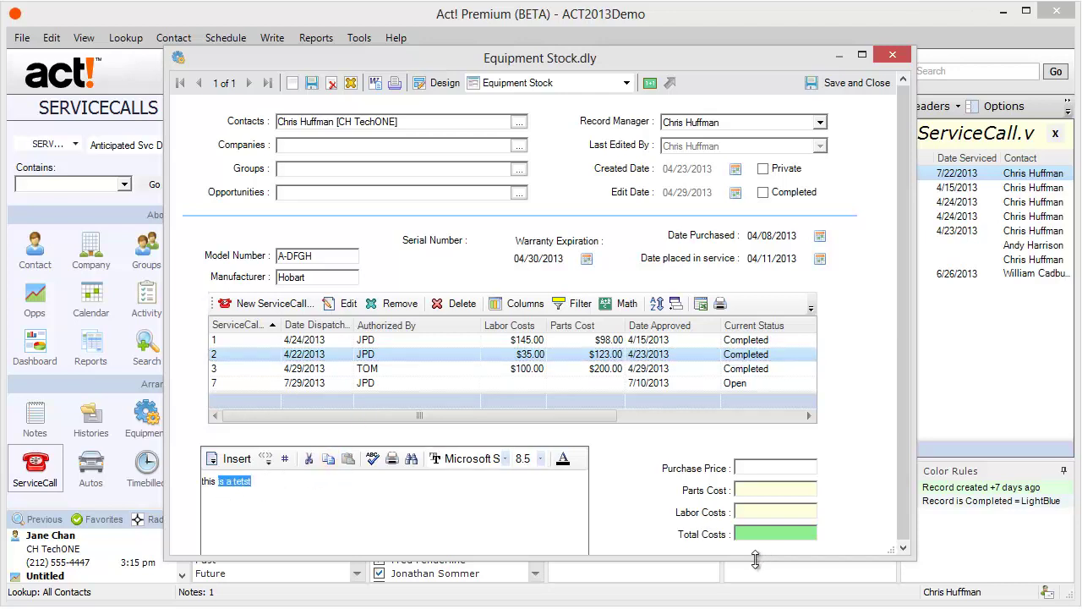
{"action": "left_click_drag", "start_coordinate": [758, 557], "coordinate": [757, 585]}
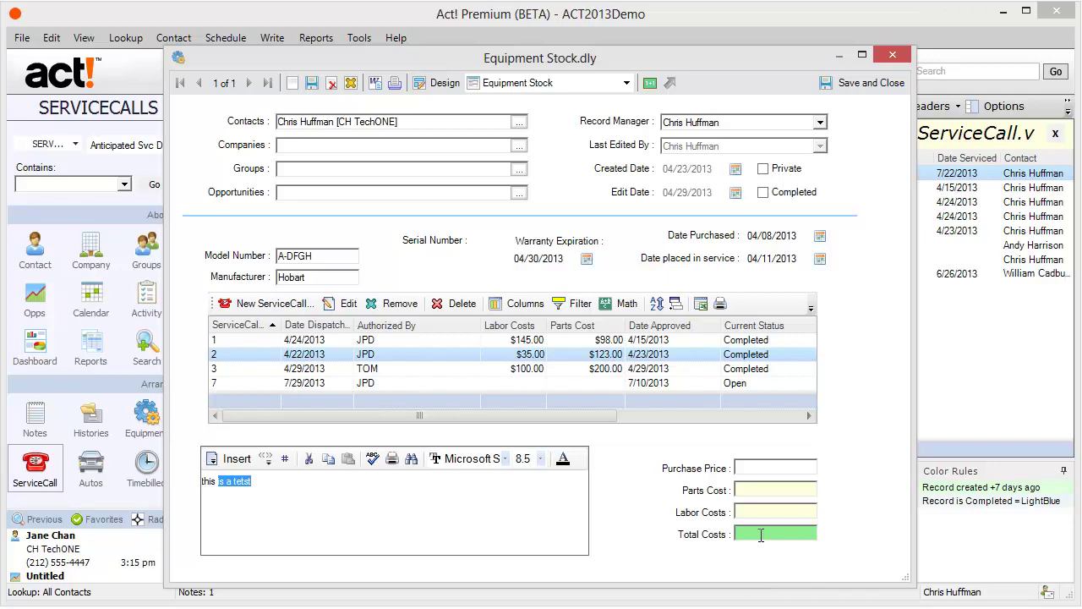
{"action": "left_click", "coordinate": [894, 57]}
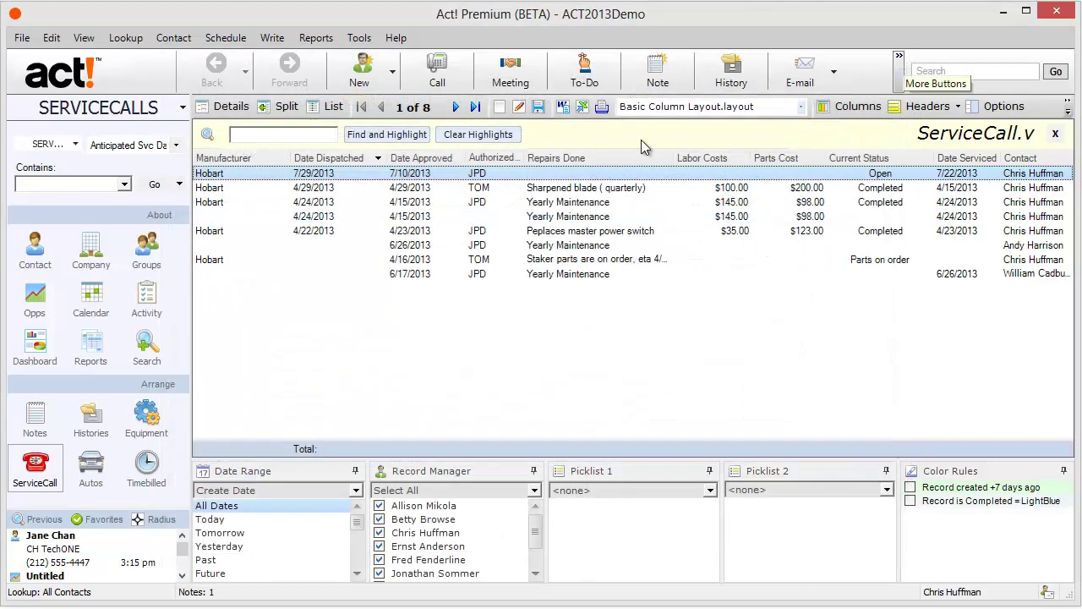
Show the Timebilled list, shrink the bar chart slightly to enlarge the list, and select the second record.
{"action": "left_click", "coordinate": [157, 474]}
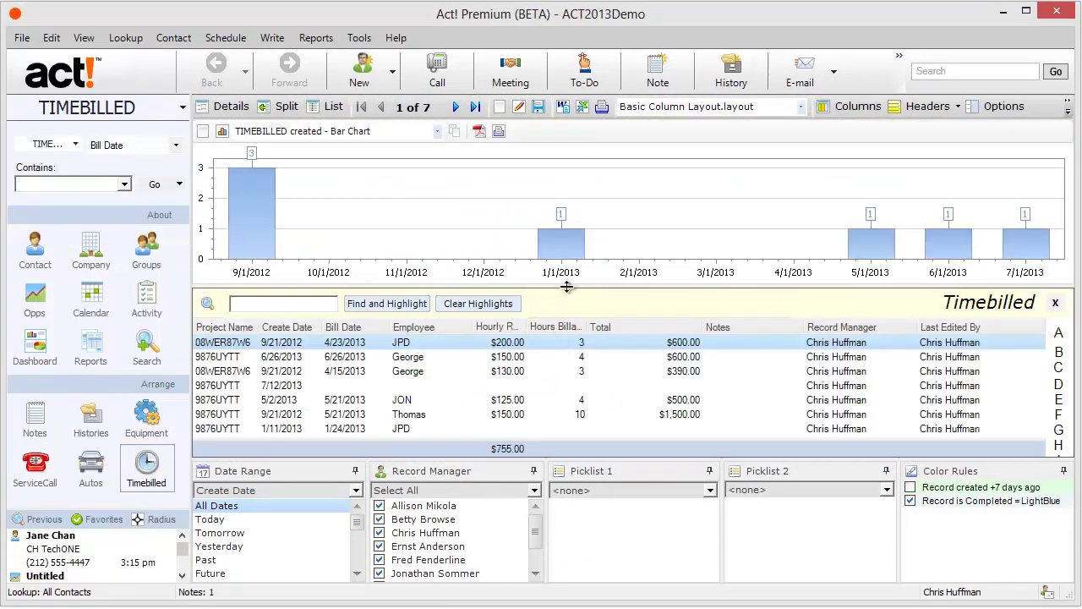
{"action": "left_click_drag", "start_coordinate": [567, 281], "coordinate": [566, 268]}
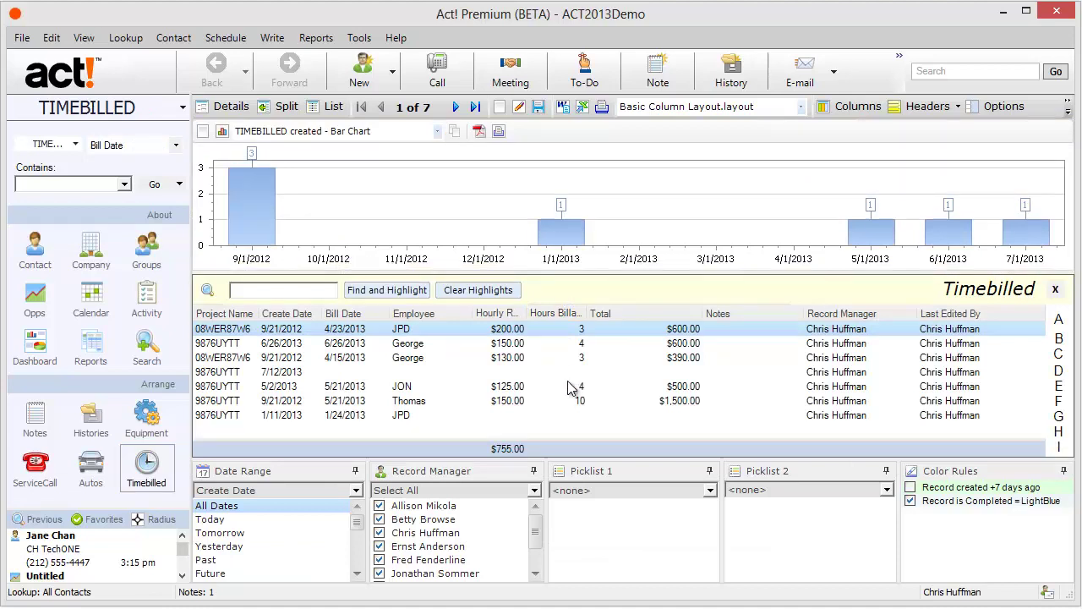
{"action": "left_click", "coordinate": [651, 343]}
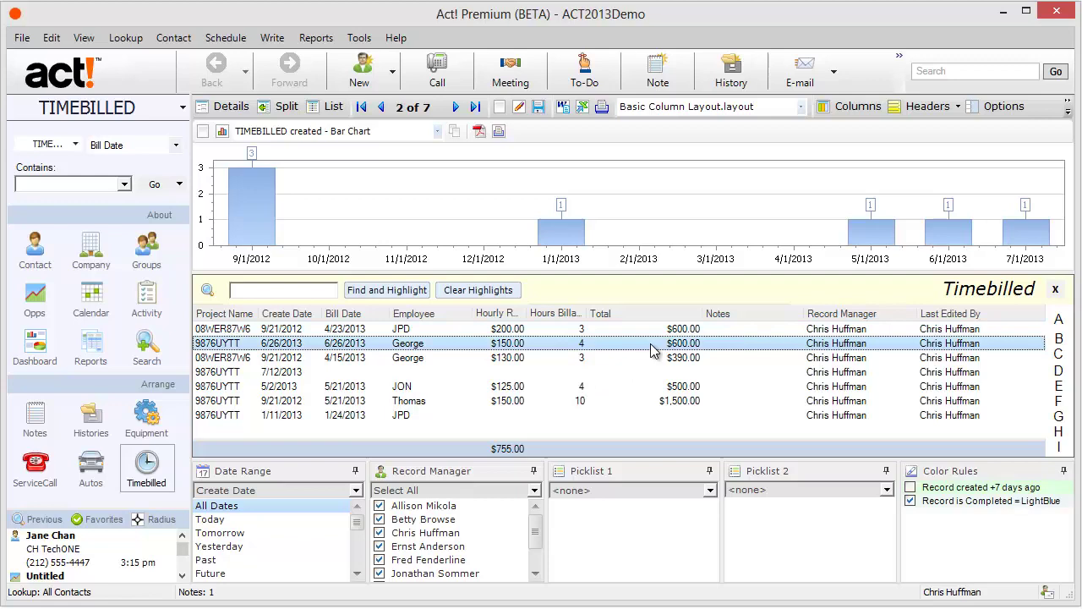
Open the third Timebilled record, billed 4/15/2013, and display it in the TIMEBILLED layout.
{"action": "double_click", "coordinate": [692, 357]}
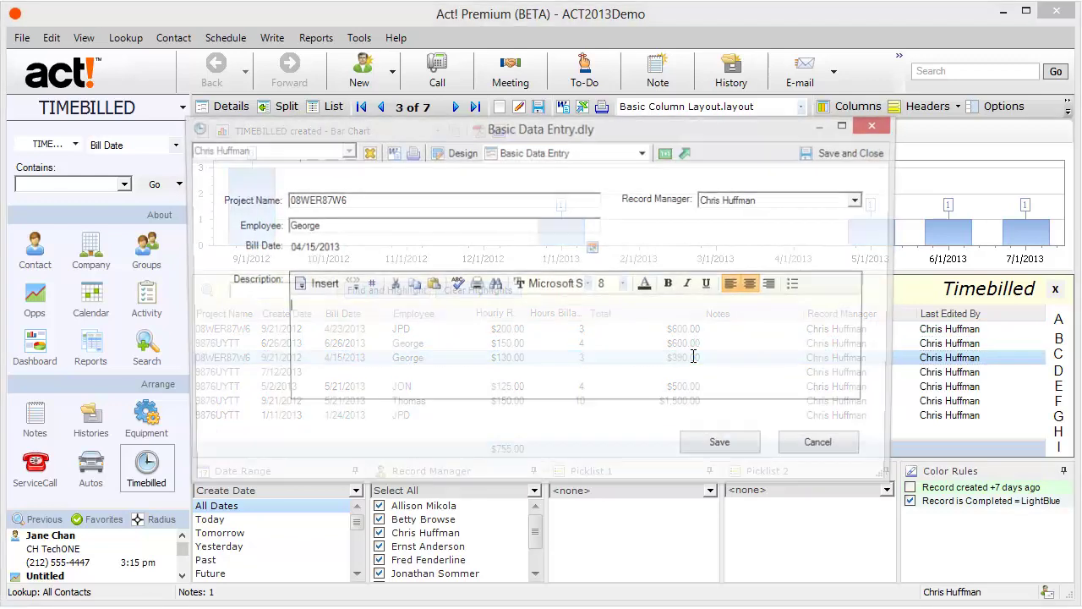
{"action": "left_click", "coordinate": [568, 152]}
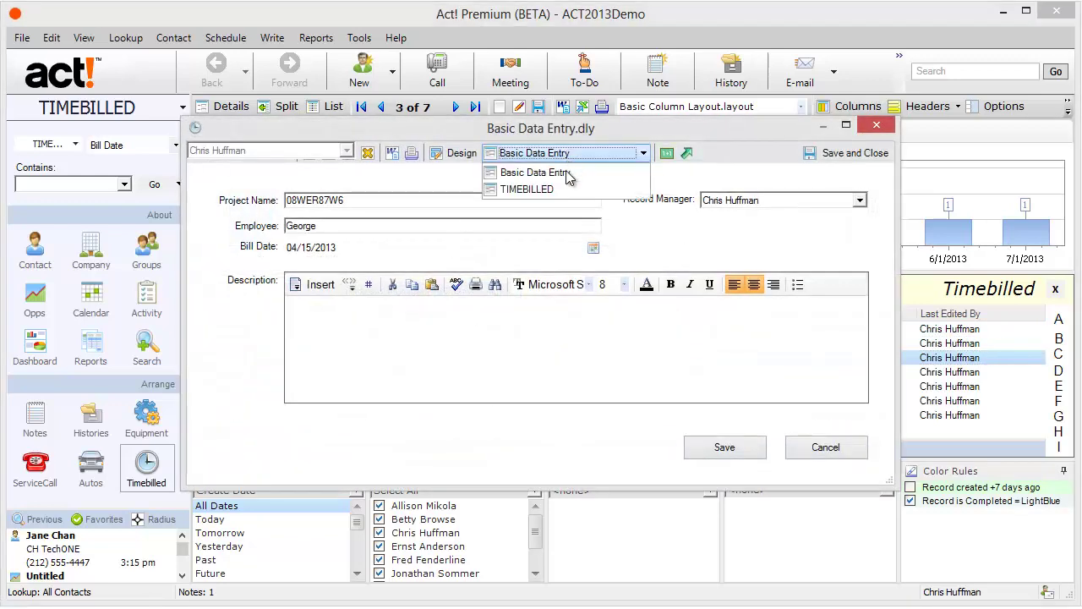
{"action": "left_click", "coordinate": [569, 190]}
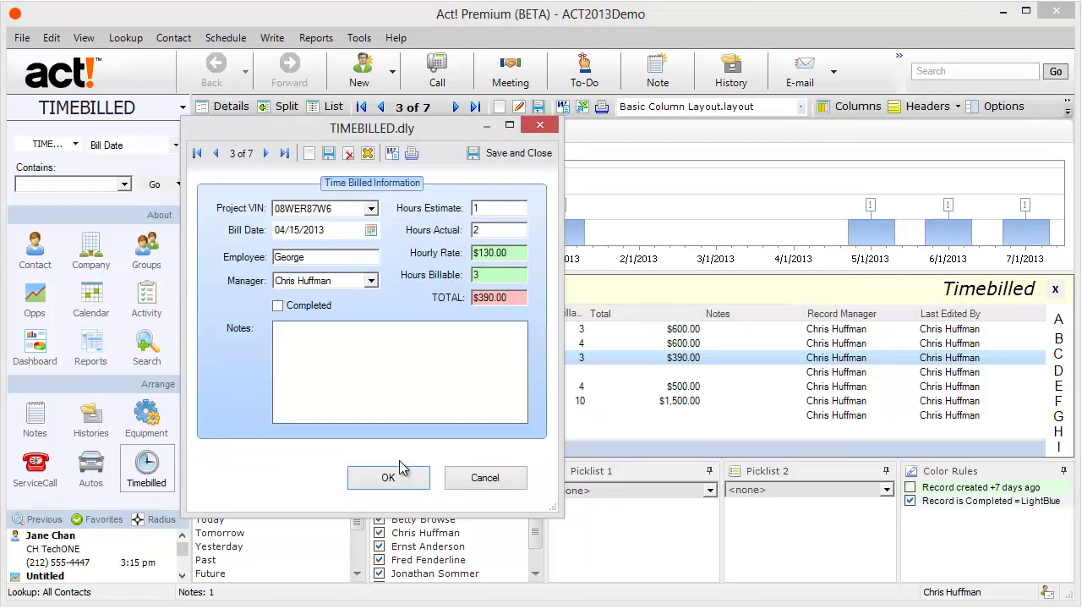
Close the time-billed record without saving and give the list's Total column a footer that totals its values.
{"action": "left_click", "coordinate": [488, 480]}
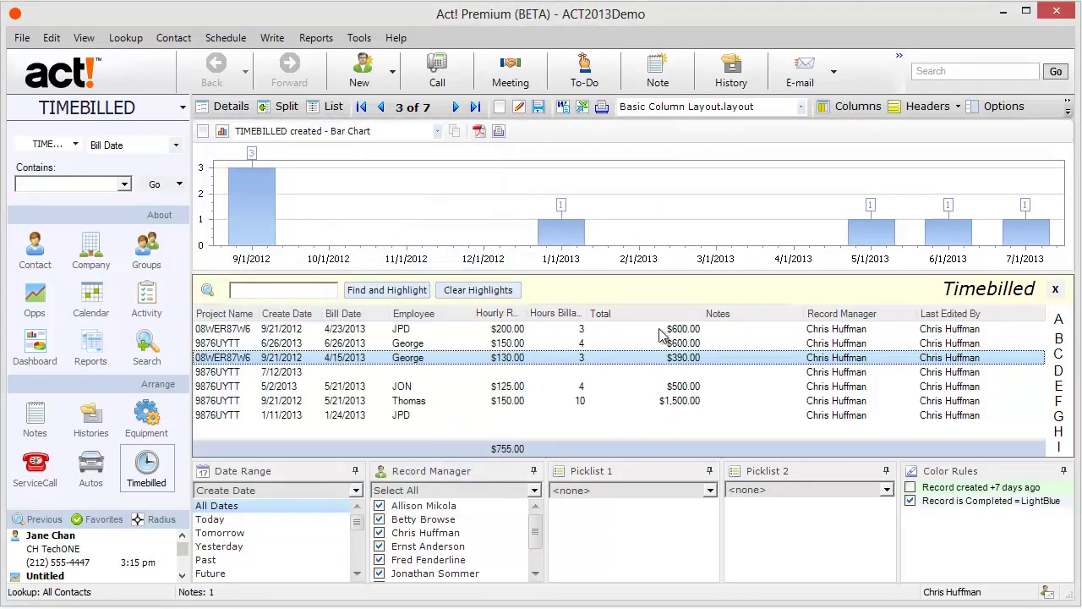
{"action": "right_click", "coordinate": [661, 314]}
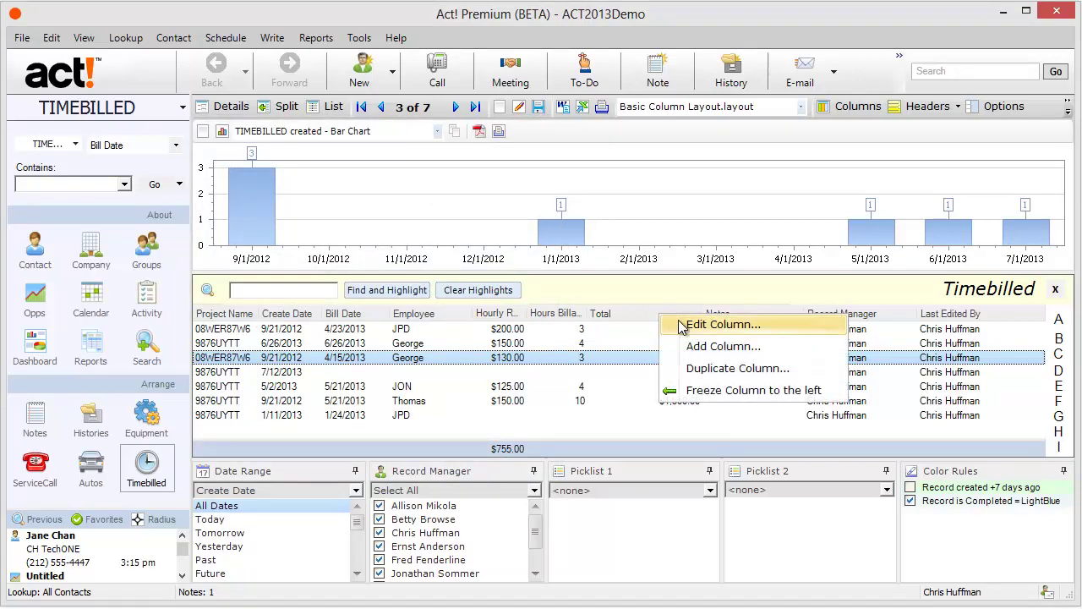
{"action": "left_click", "coordinate": [682, 325]}
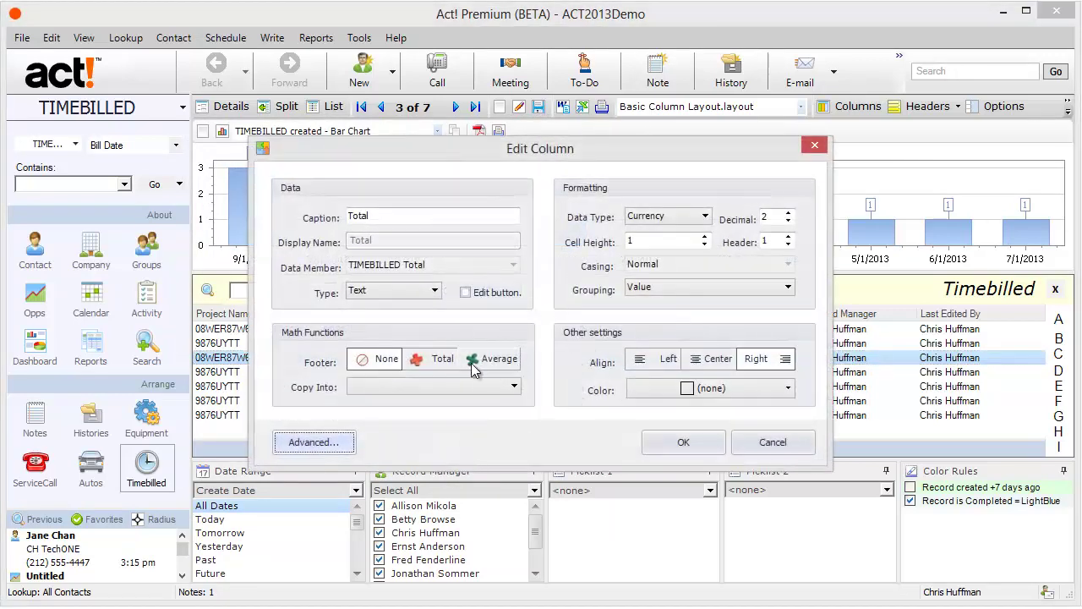
{"action": "left_click", "coordinate": [438, 362]}
{"action": "left_click", "coordinate": [683, 443]}
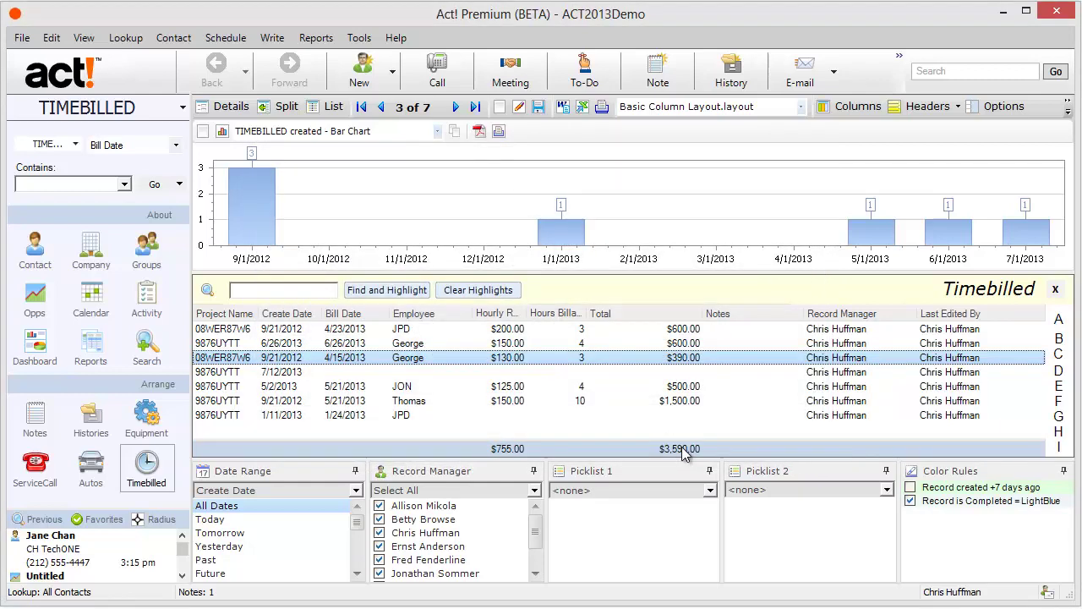
{"action": "left_click", "coordinate": [697, 452]}
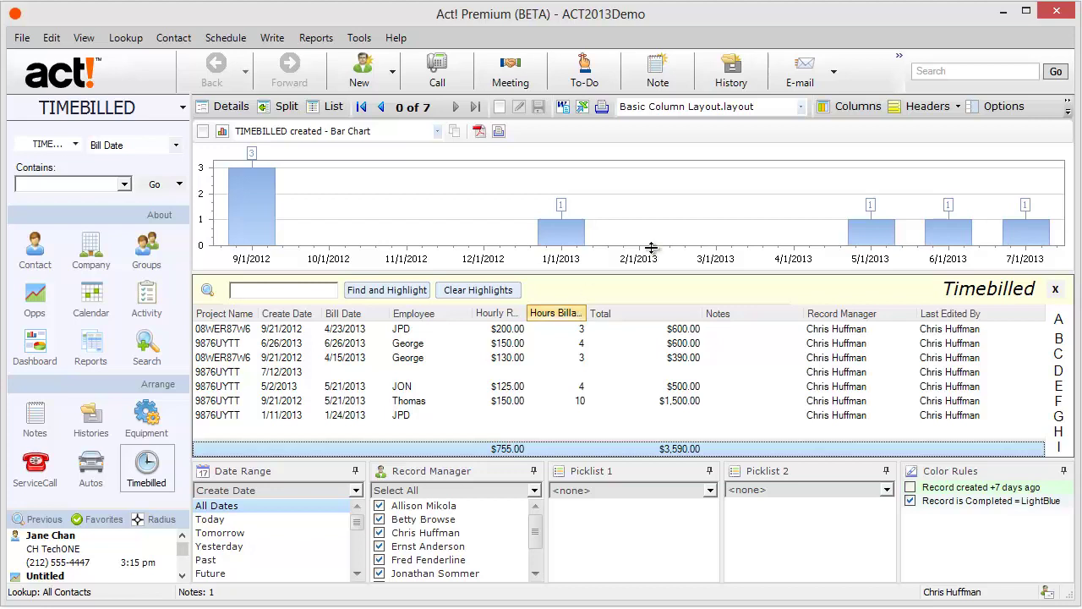
Hide the chart and Find headers above the Timebilled list, and show the chart again.
{"action": "left_click", "coordinate": [938, 116]}
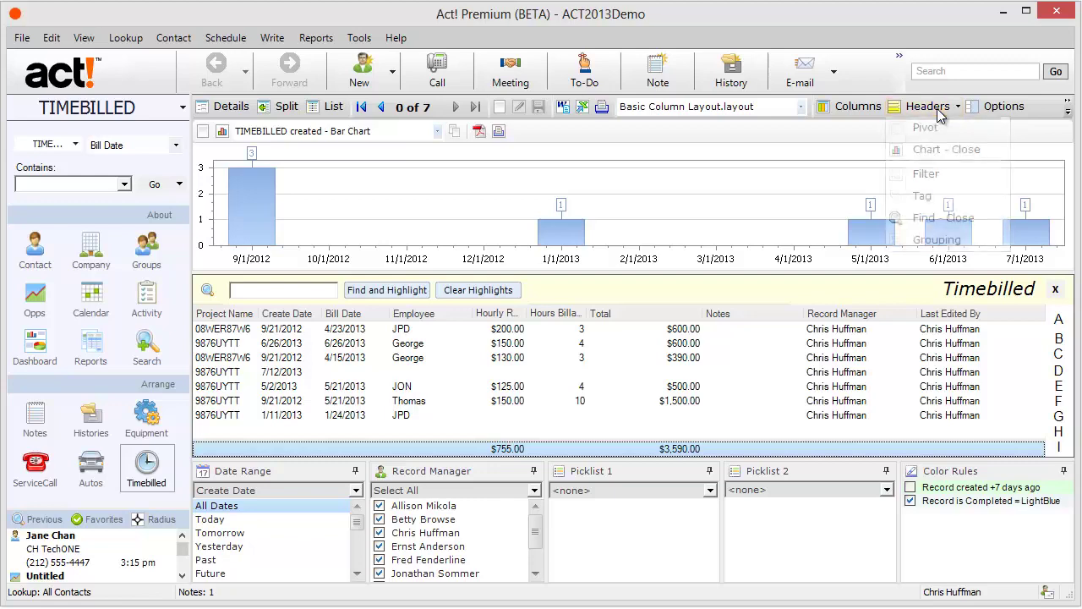
{"action": "left_click", "coordinate": [939, 152]}
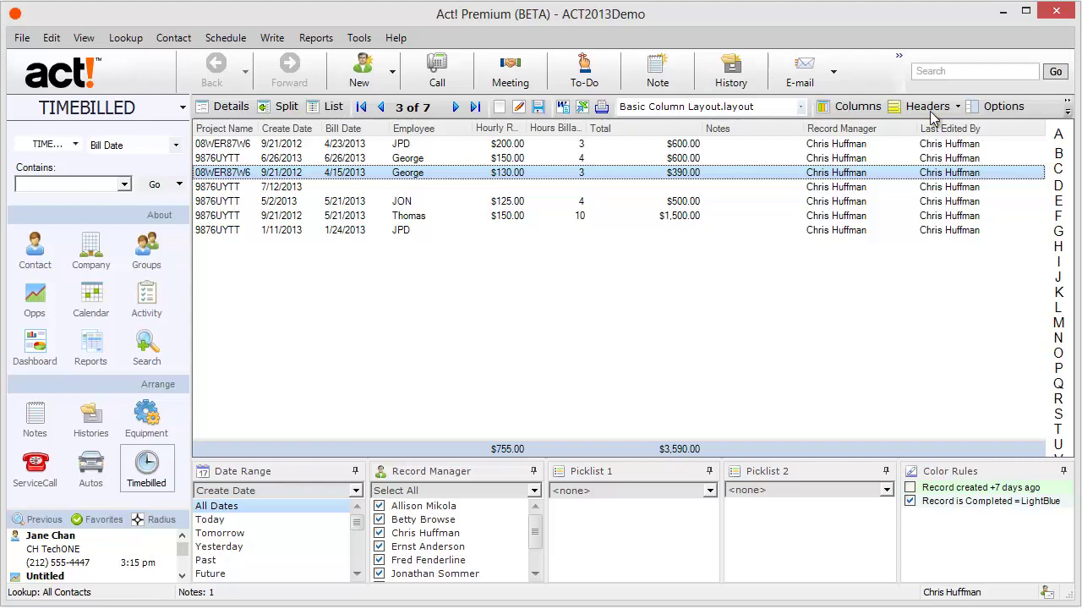
{"action": "left_click", "coordinate": [934, 108]}
{"action": "left_click", "coordinate": [926, 149]}
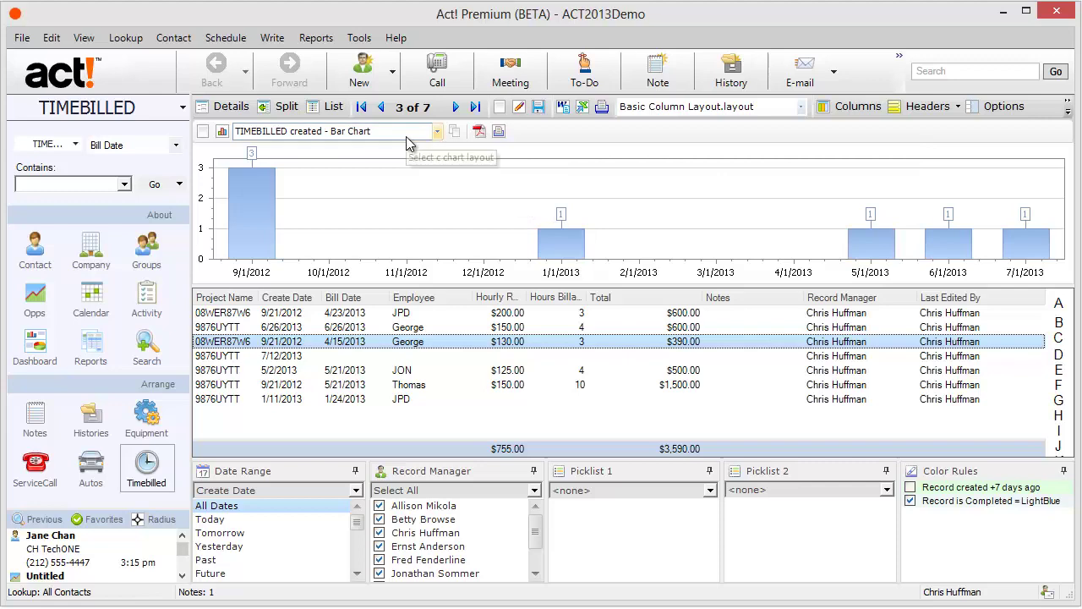
Set the Width of the Timebilled bar chart to Year in the Dashboard Designer and apply it.
{"action": "left_click", "coordinate": [224, 134]}
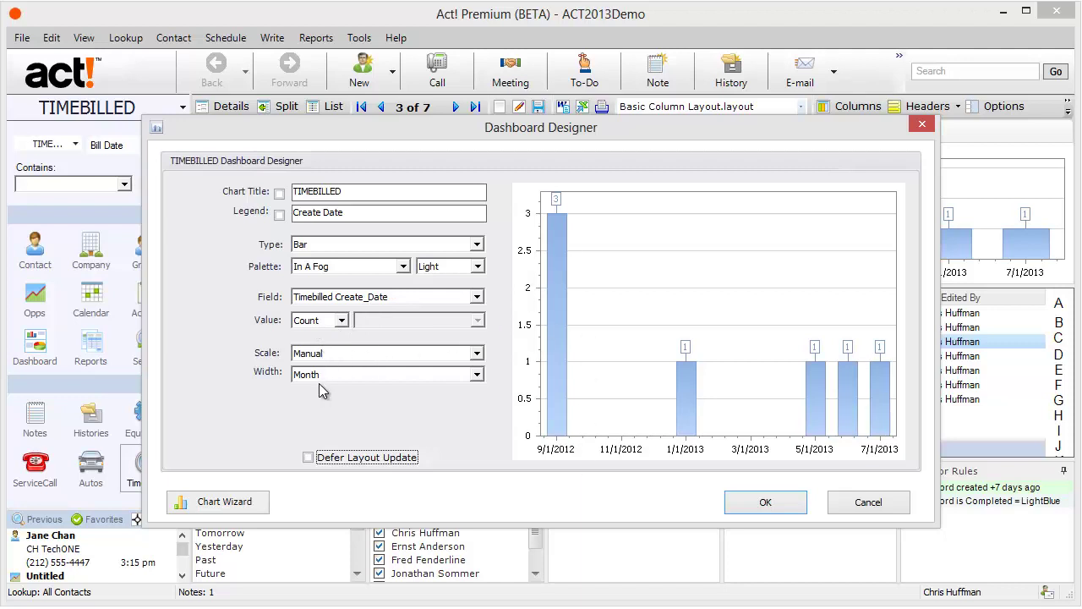
{"action": "left_click", "coordinate": [408, 372]}
{"action": "left_click", "coordinate": [408, 372]}
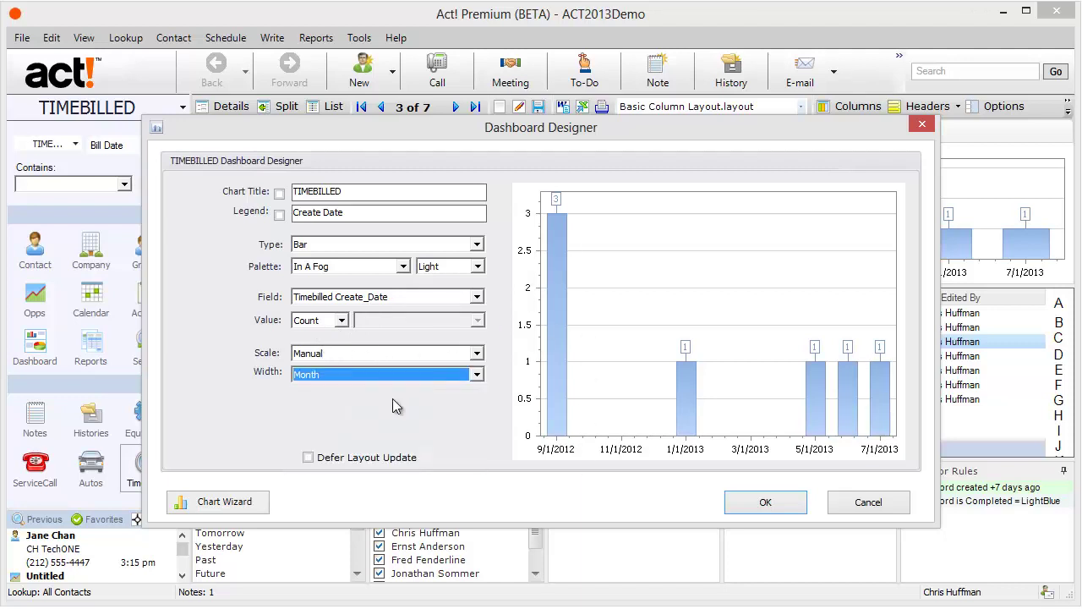
{"action": "left_click", "coordinate": [446, 375]}
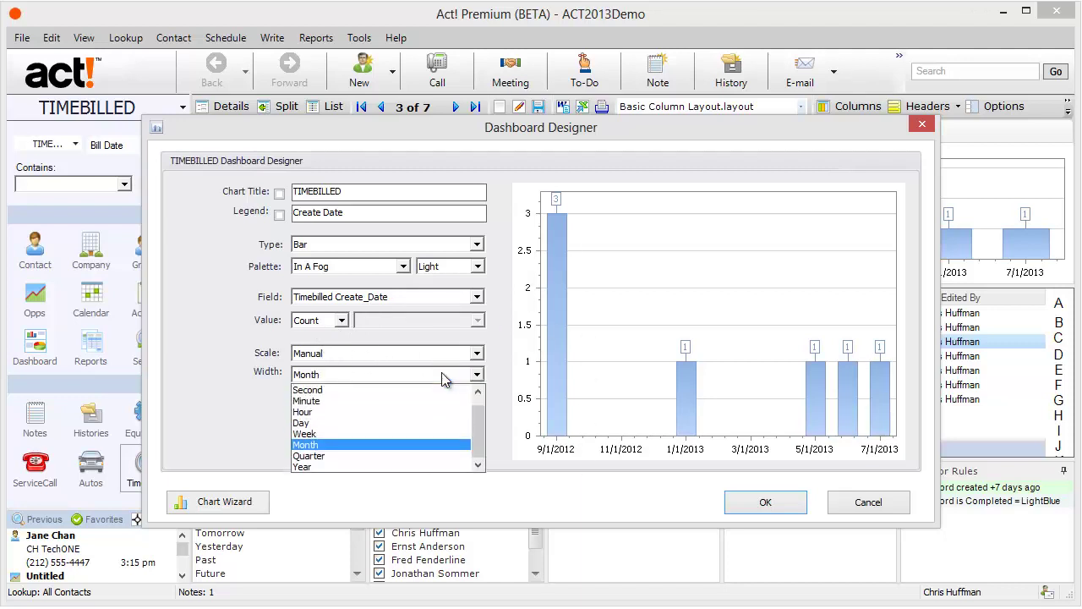
{"action": "left_click", "coordinate": [344, 466]}
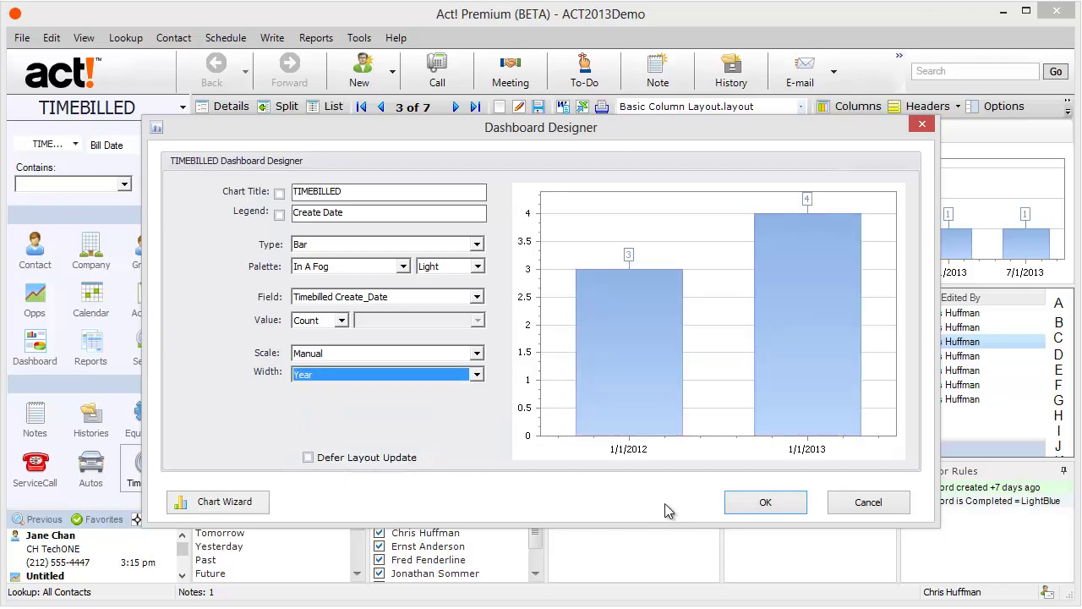
{"action": "left_click", "coordinate": [761, 502]}
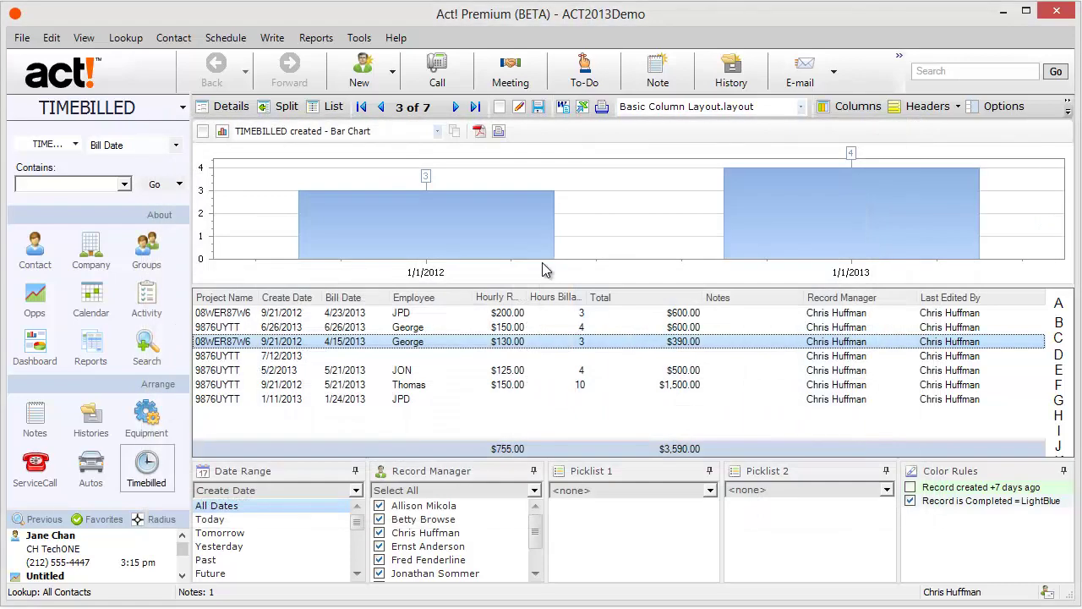
Group the Timebilled bar chart by Week instead and apply the design change.
{"action": "left_click", "coordinate": [222, 131]}
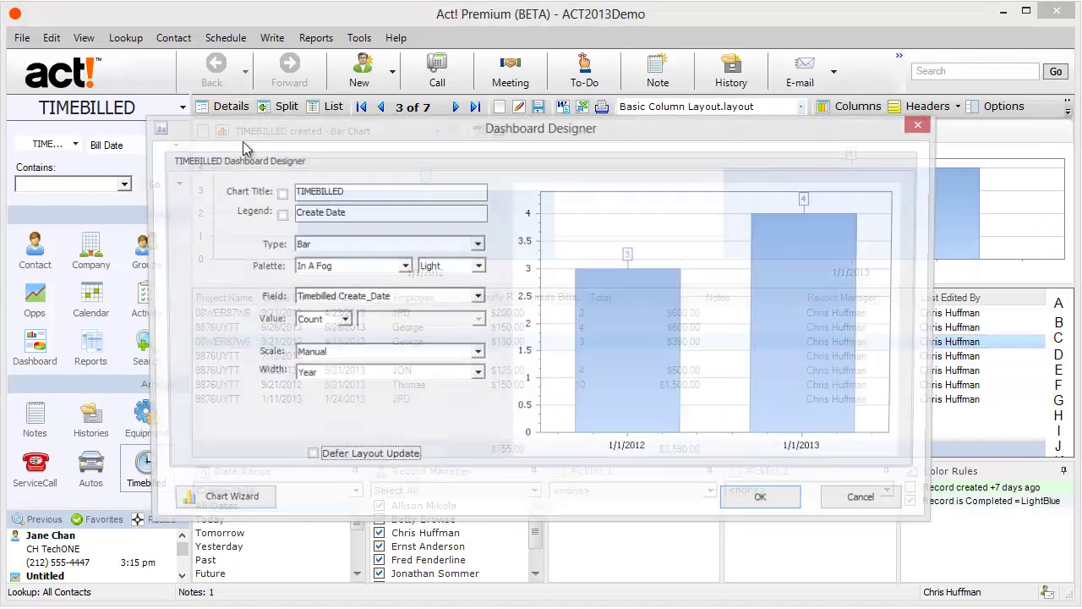
{"action": "left_click", "coordinate": [389, 374]}
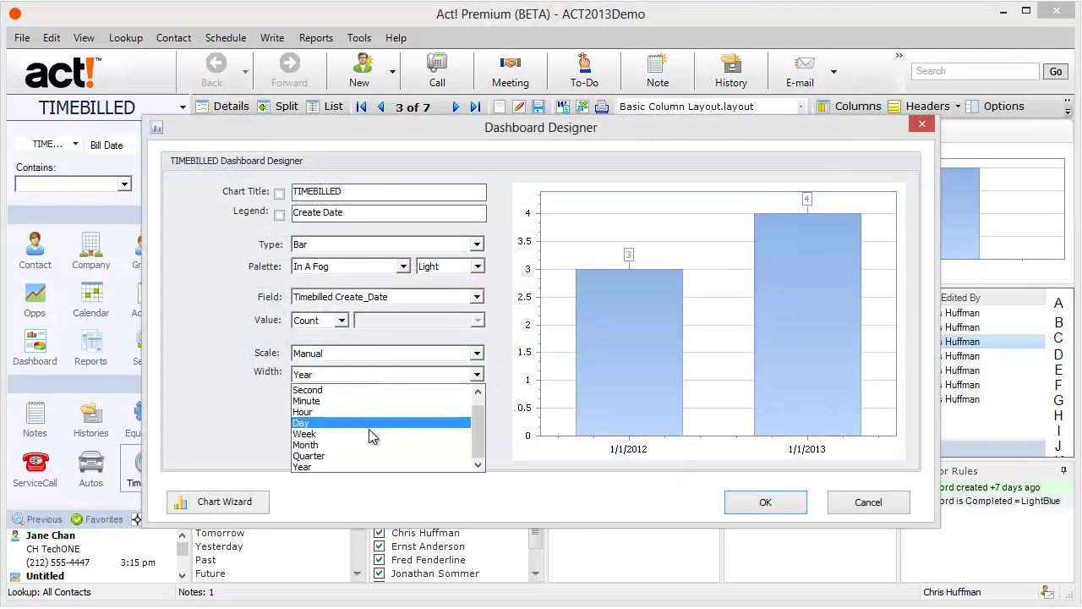
{"action": "left_click", "coordinate": [368, 433]}
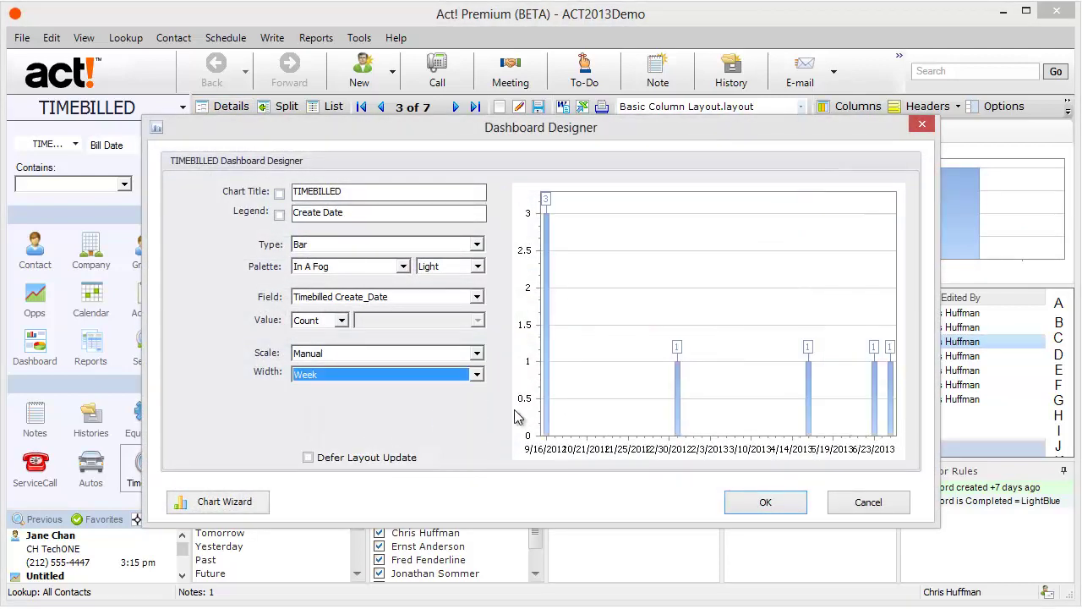
{"action": "left_click", "coordinate": [763, 501]}
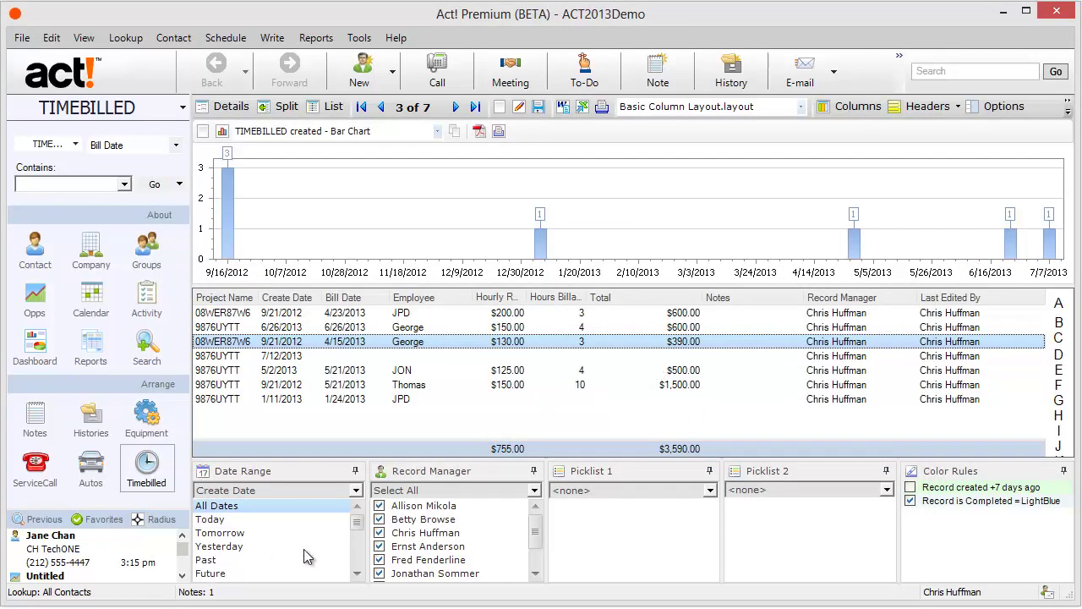
Filter the Timebilled list by Create Date to Today and Next 30 days, and restore it to All Dates.
{"action": "scroll", "coordinate": [356, 561], "scroll_direction": "down", "scroll_amount": 2}
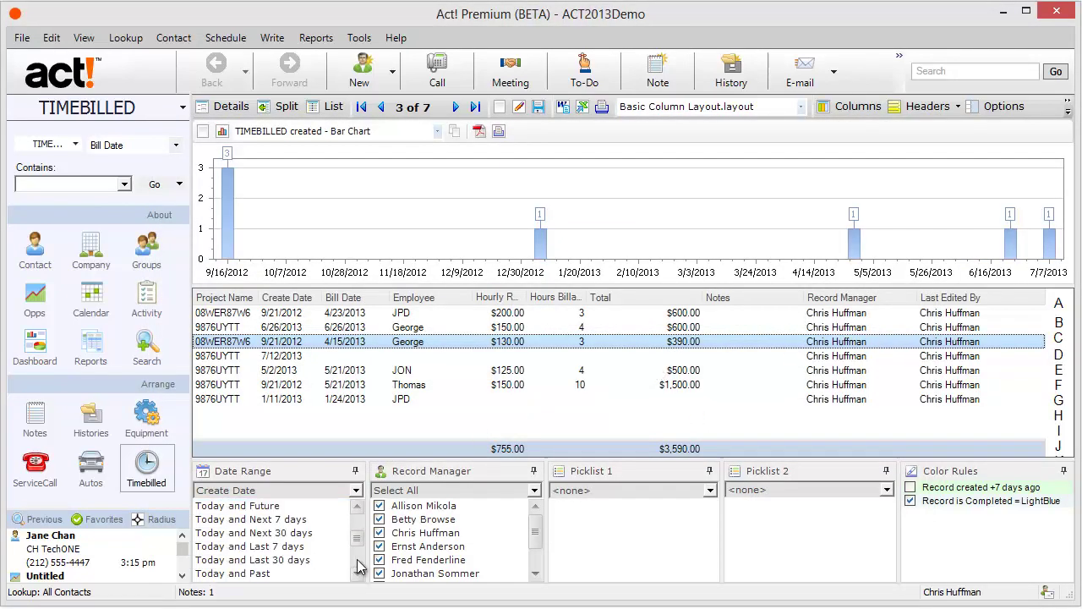
{"action": "left_click", "coordinate": [303, 534]}
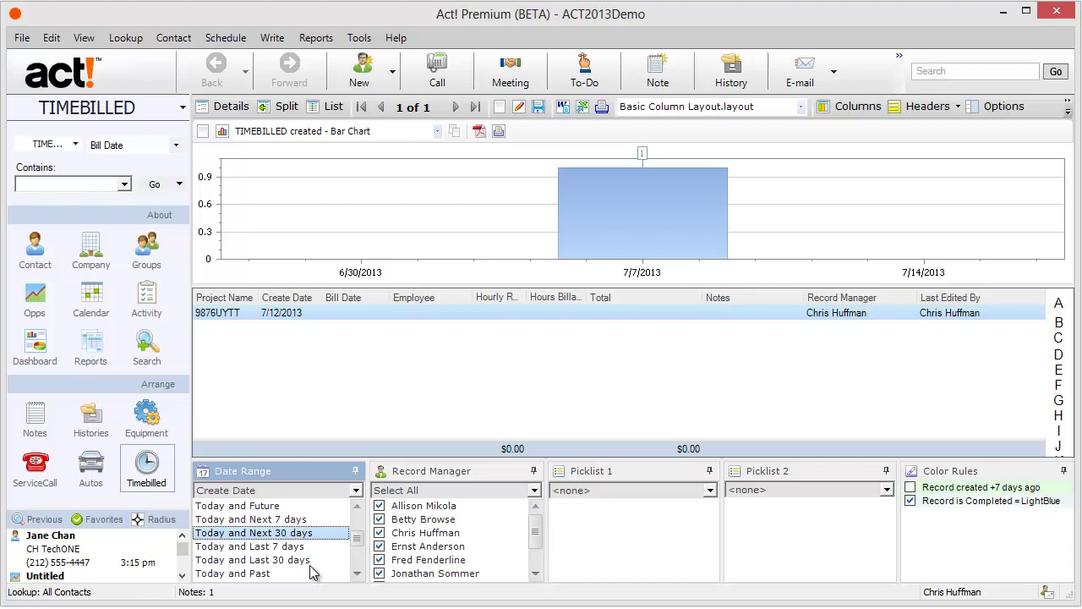
{"action": "left_click_drag", "start_coordinate": [355, 541], "coordinate": [355, 525]}
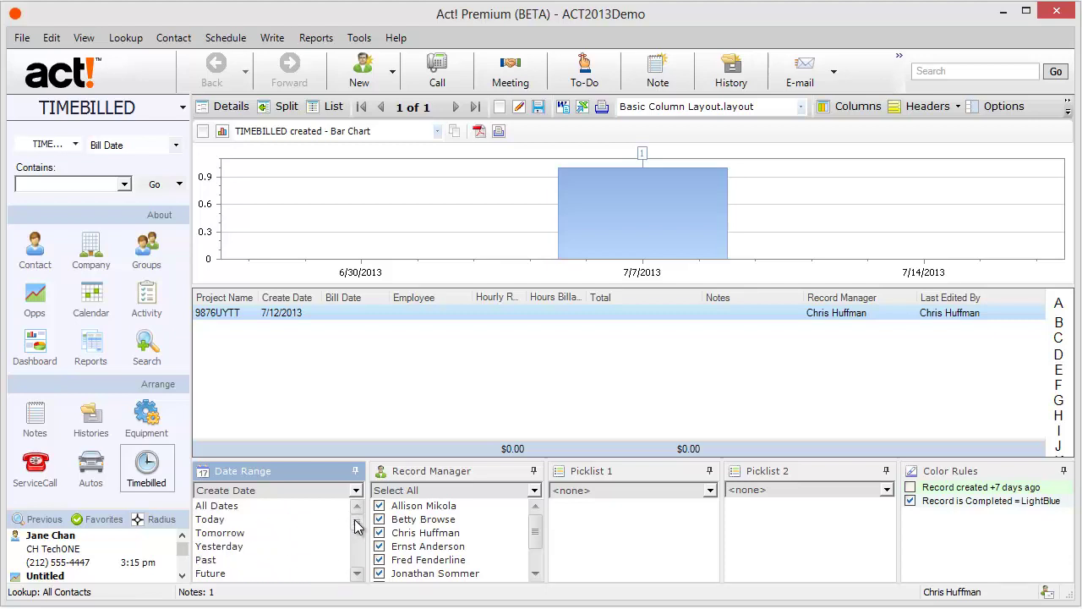
{"action": "left_click", "coordinate": [285, 504]}
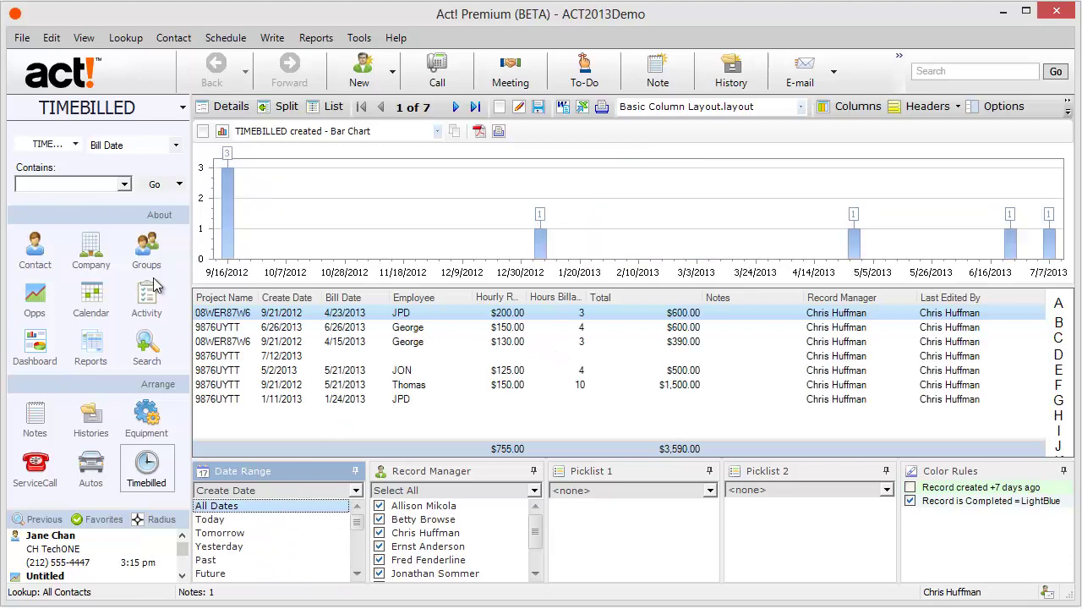
Return to the contact record and view the available project templates in the Impact Suite settings.
{"action": "left_click", "coordinate": [36, 251]}
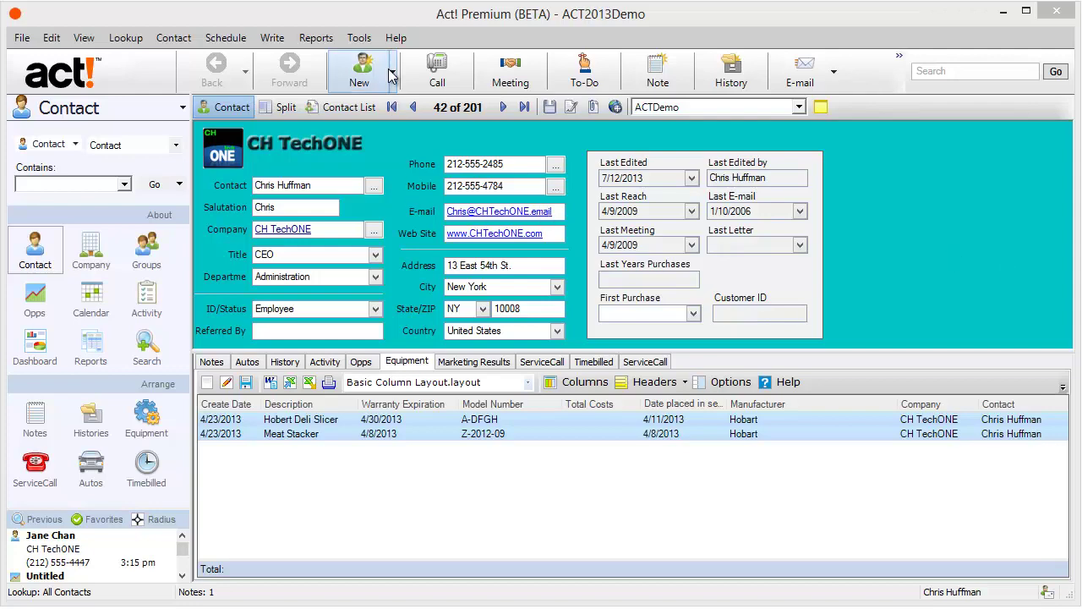
{"action": "left_click", "coordinate": [359, 38]}
{"action": "left_click", "coordinate": [404, 553]}
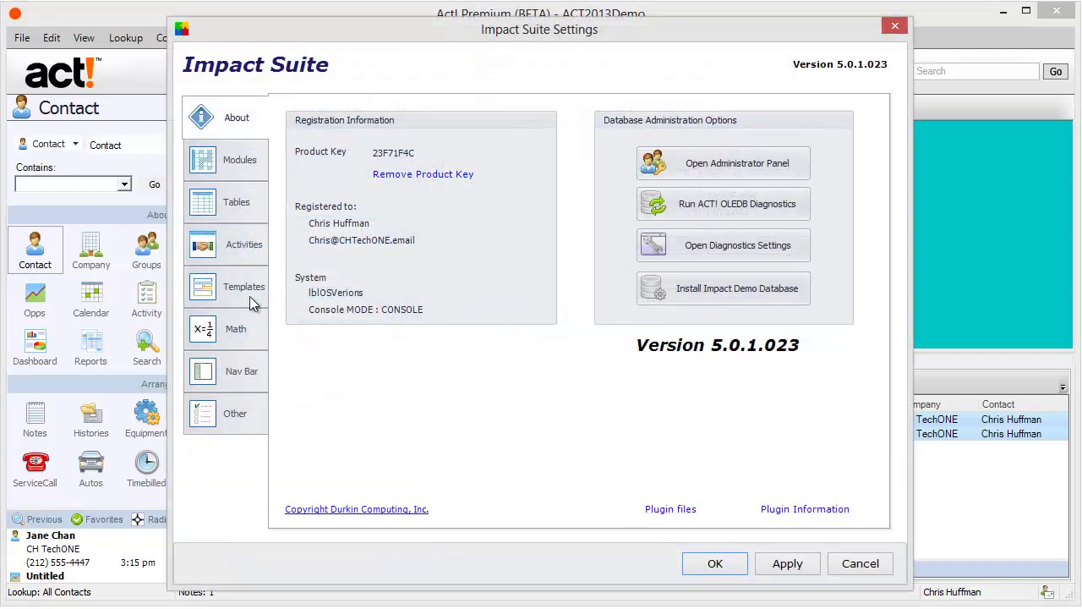
{"action": "left_click", "coordinate": [245, 298]}
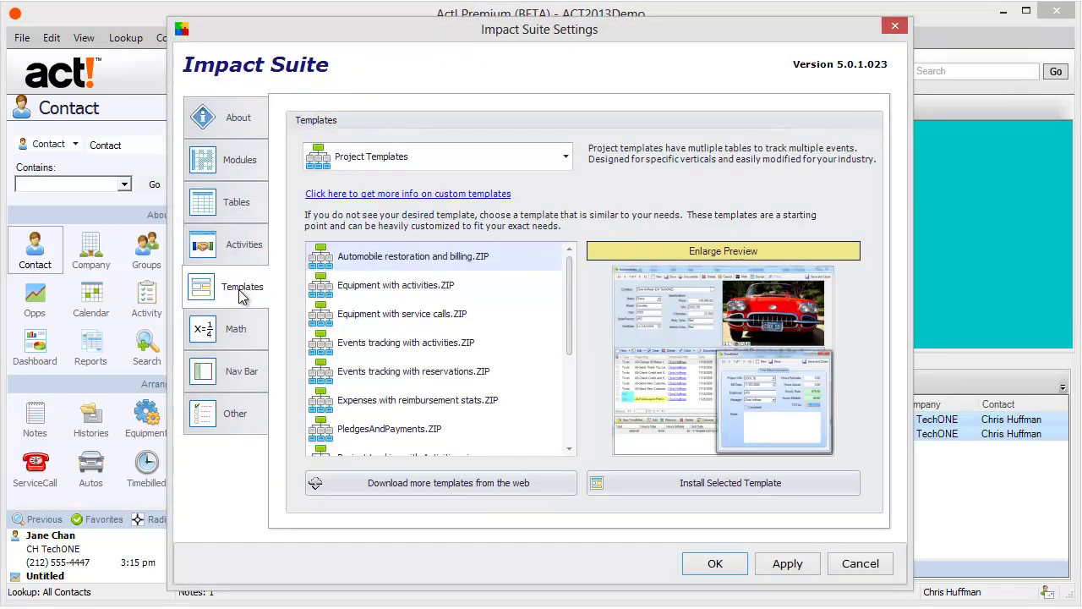